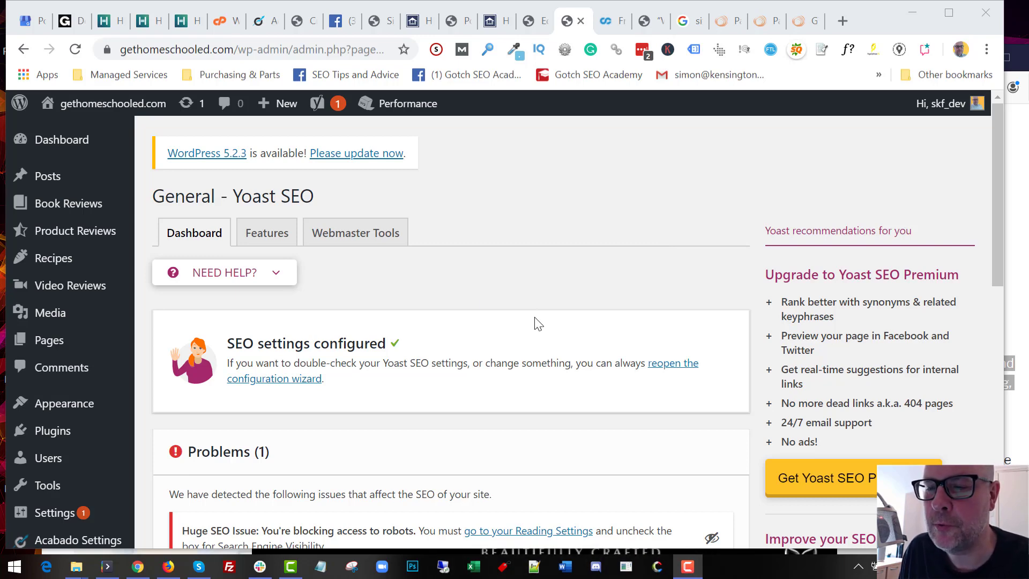
# Open the Yoast SEO general dashboard and look over its problems and notifications
pyautogui.scroll(-3, 486, 340)
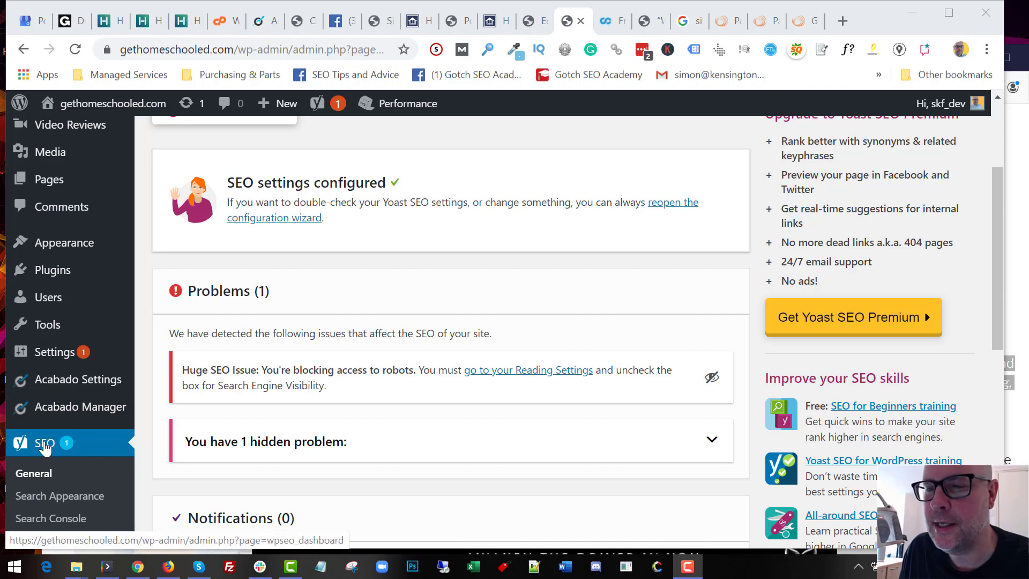
pyautogui.click(45, 446)
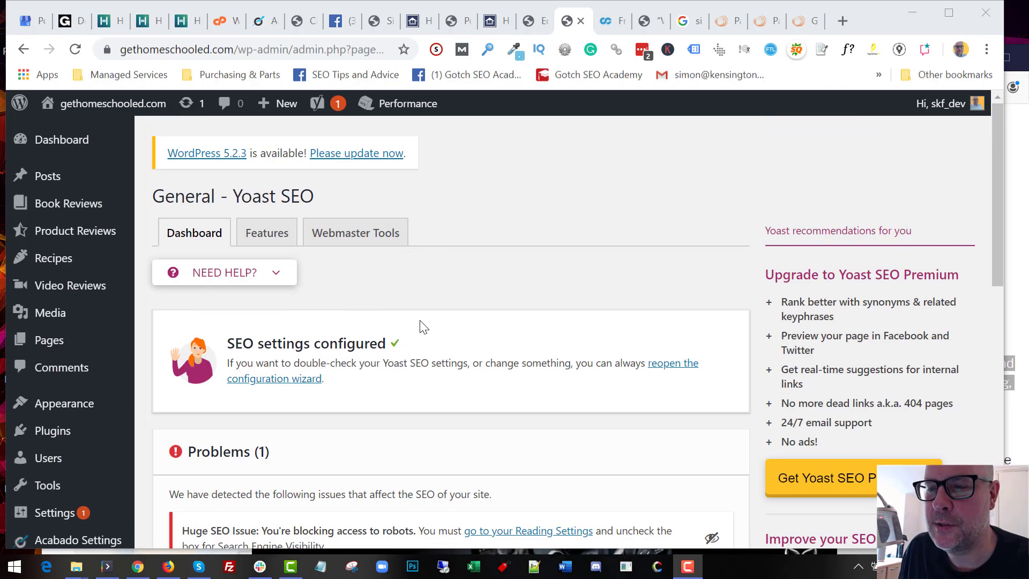
pyautogui.scroll(-10, 423, 332)
pyautogui.scroll(10, 422, 330)
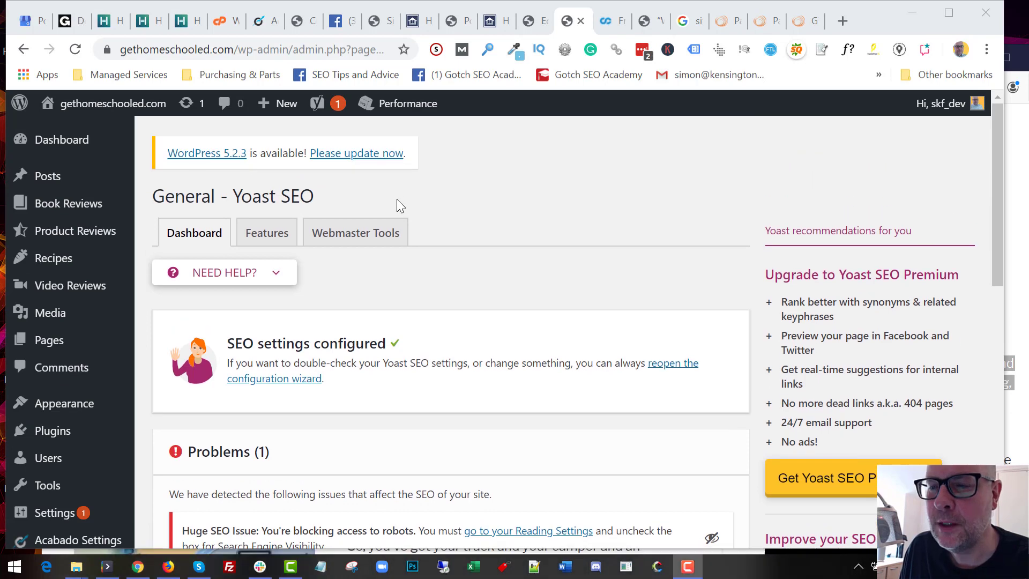
# Review the Yoast SEO feature toggles from SEO analysis to the security setting for authors, and save the Features settings
pyautogui.click(259, 240)
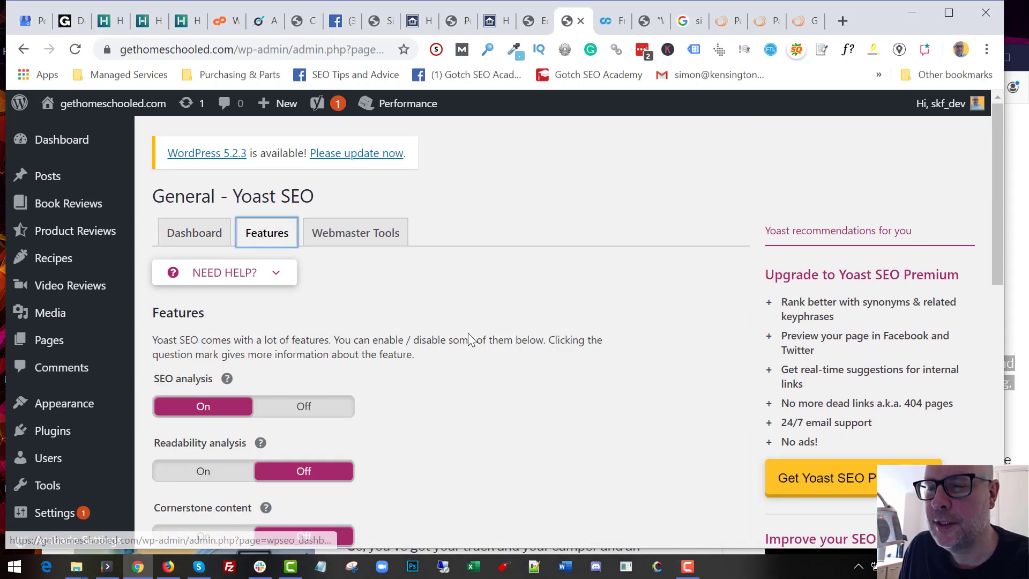
pyautogui.scroll(-5, 466, 332)
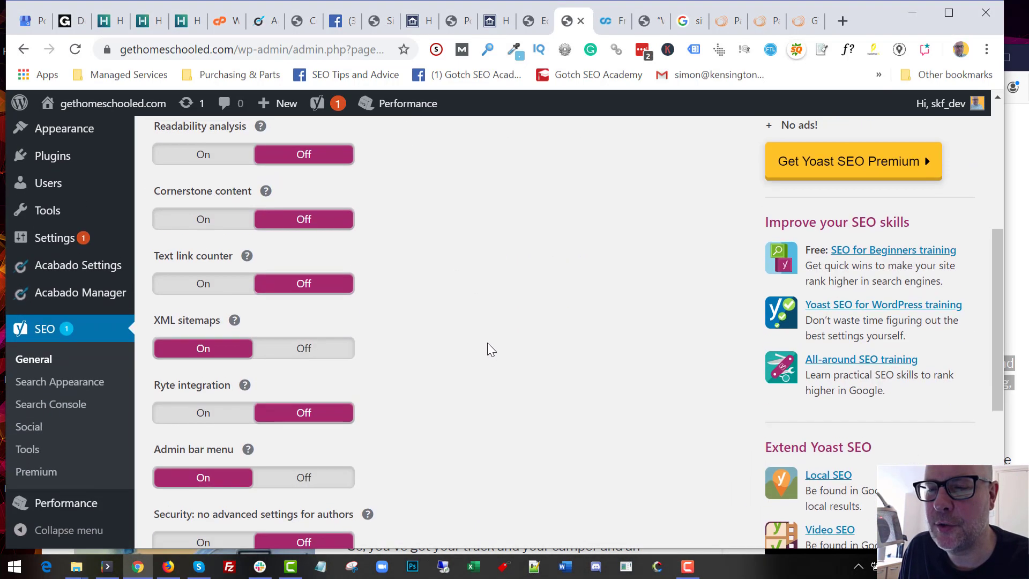
pyautogui.scroll(4, 487, 346)
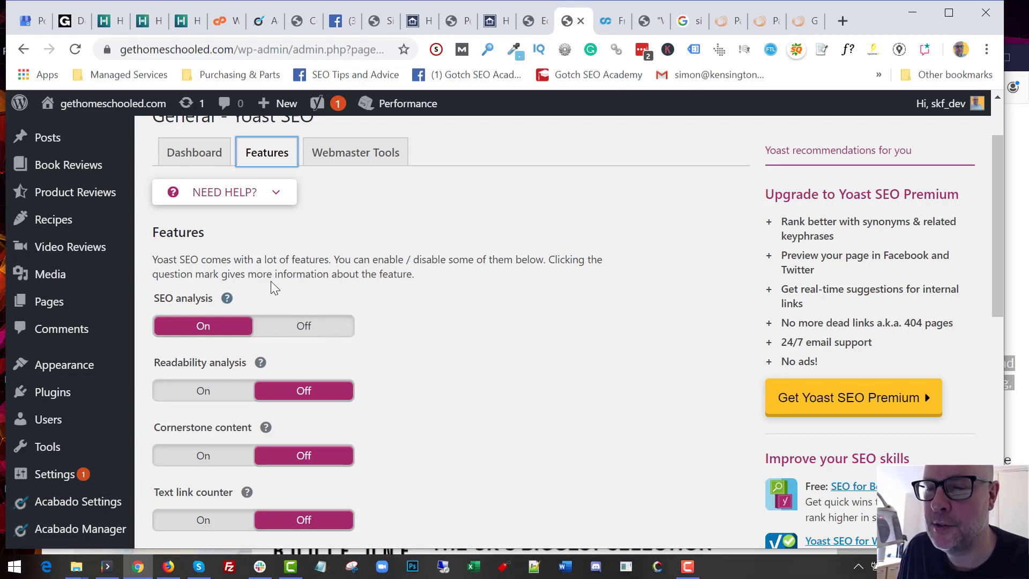
pyautogui.scroll(-1, 417, 317)
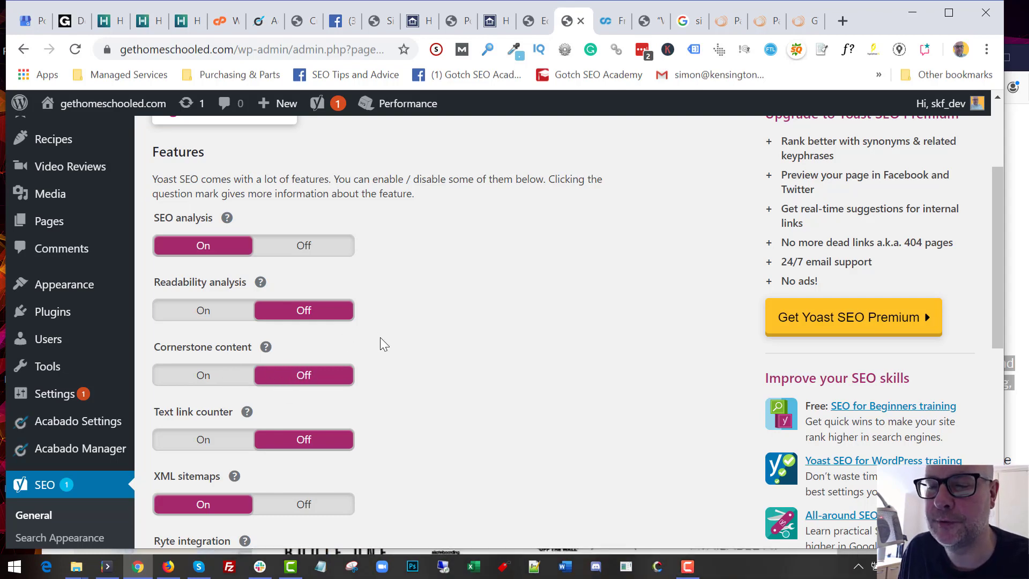
pyautogui.scroll(-3, 382, 338)
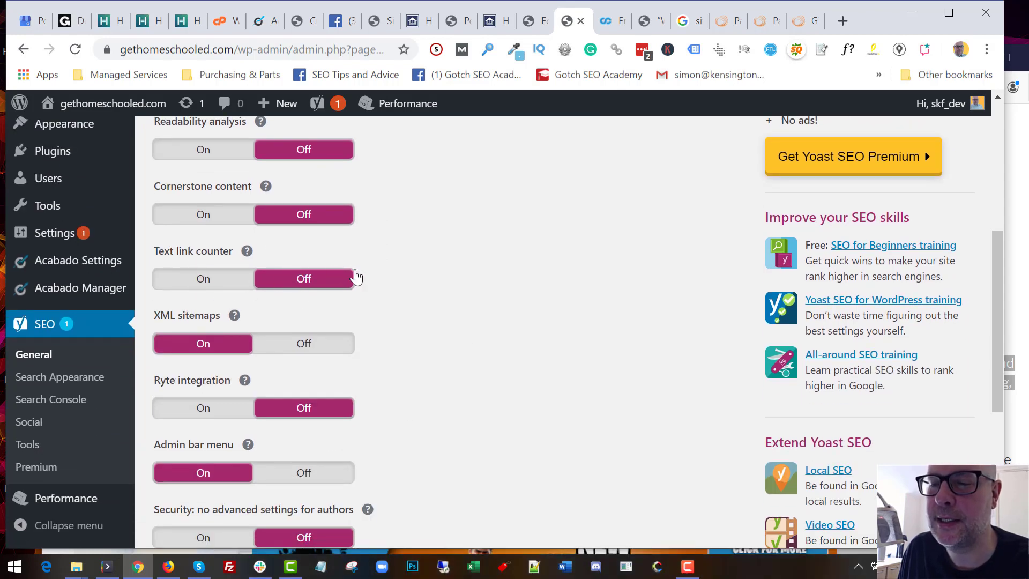
pyautogui.scroll(-2, 504, 297)
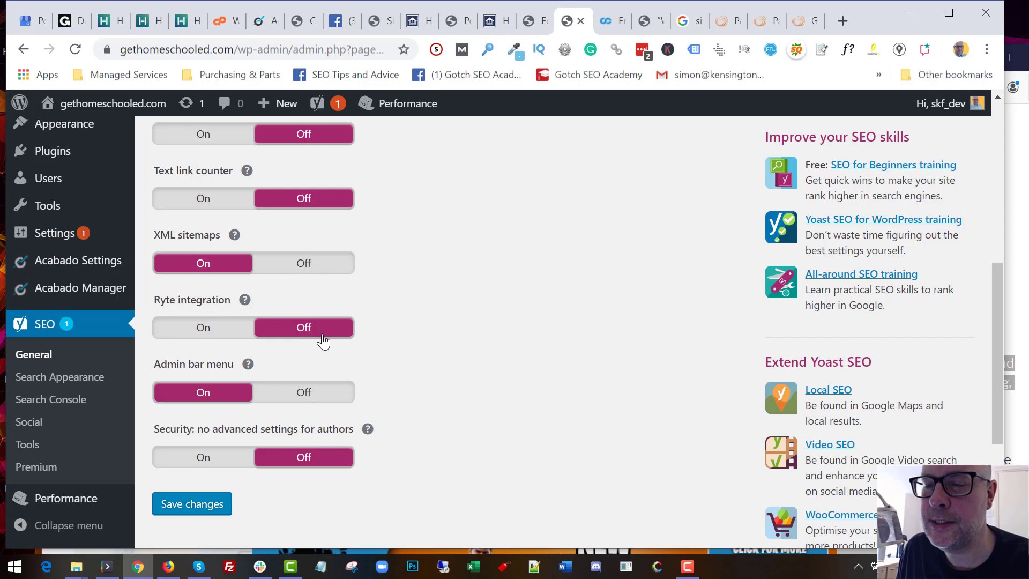
pyautogui.scroll(-1, 210, 339)
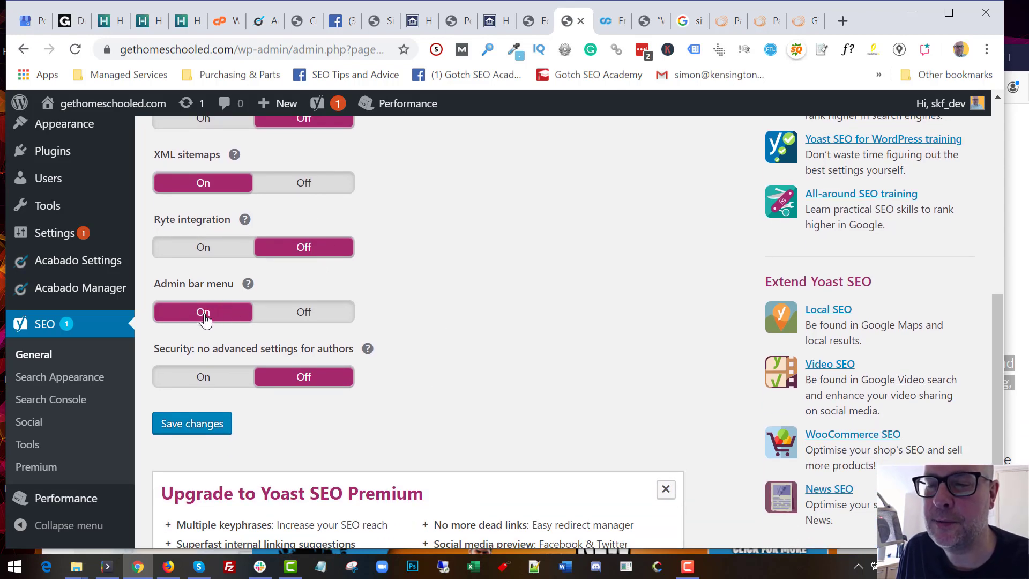
pyautogui.scroll(-1, 459, 300)
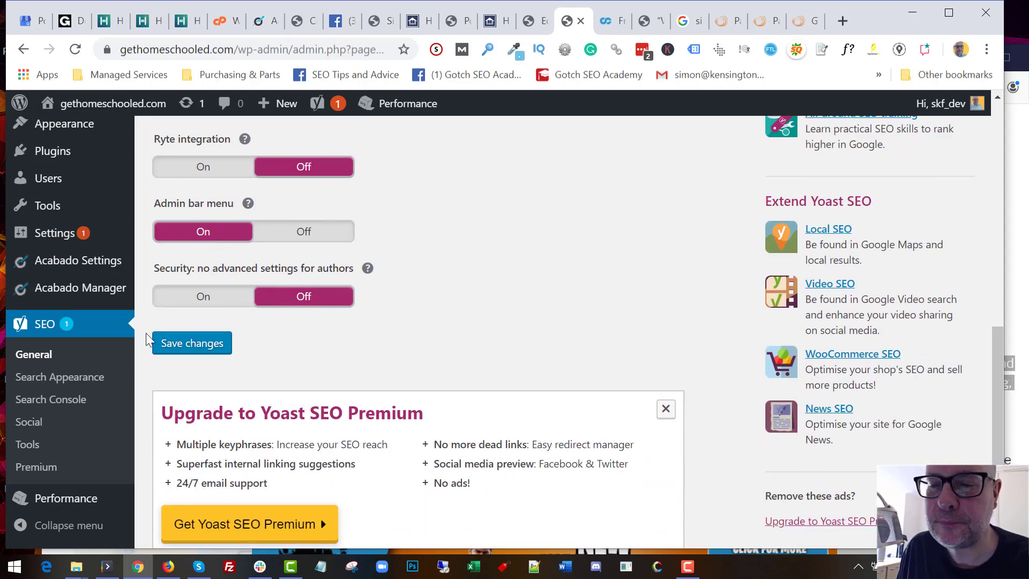
pyautogui.click(183, 344)
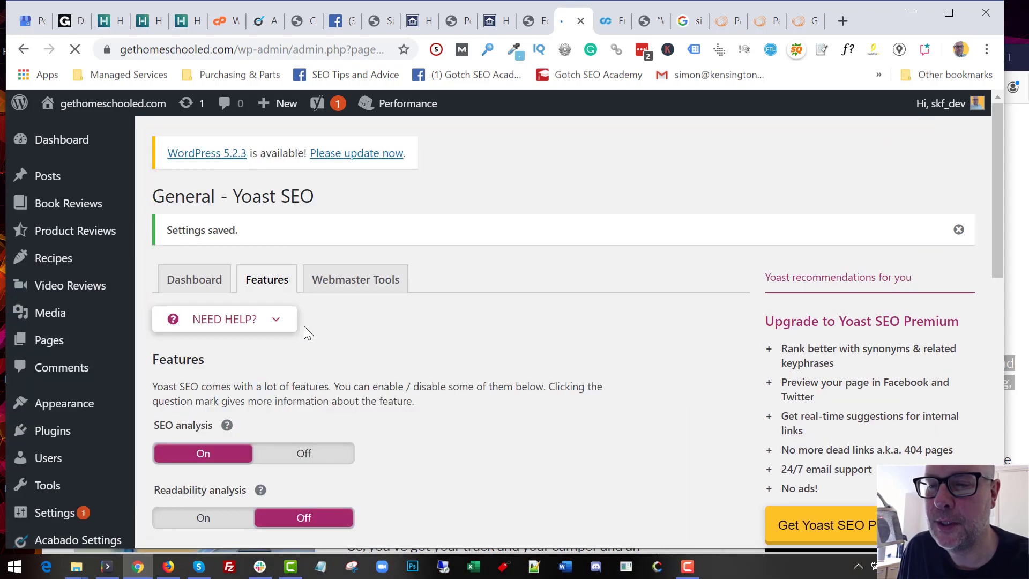
# Examine the Webmaster Tools verification code fields for Baidu, Bing, Google and Yandex
pyautogui.click(337, 292)
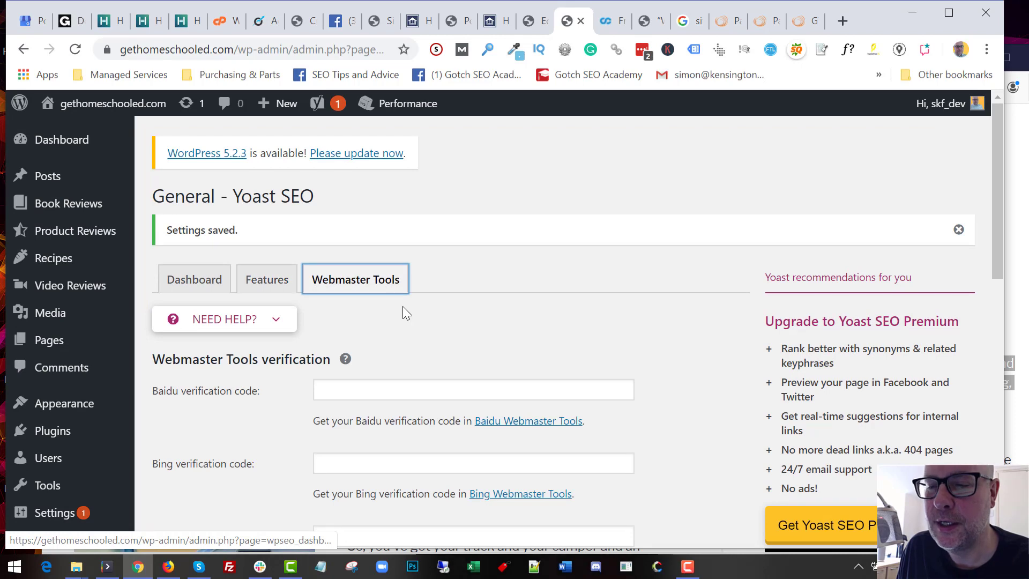
pyautogui.scroll(-3, 300, 316)
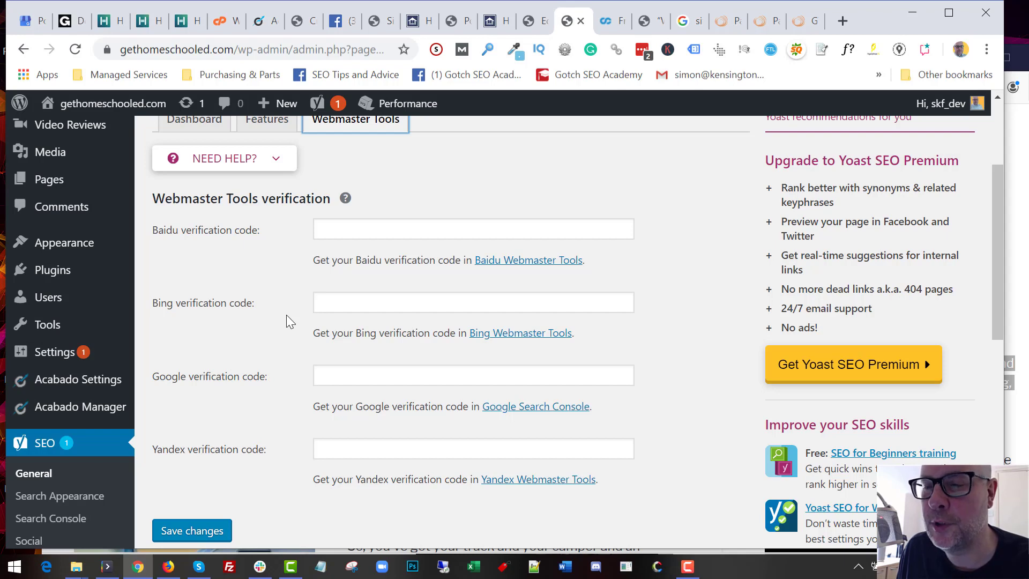
pyautogui.scroll(-5, 276, 330)
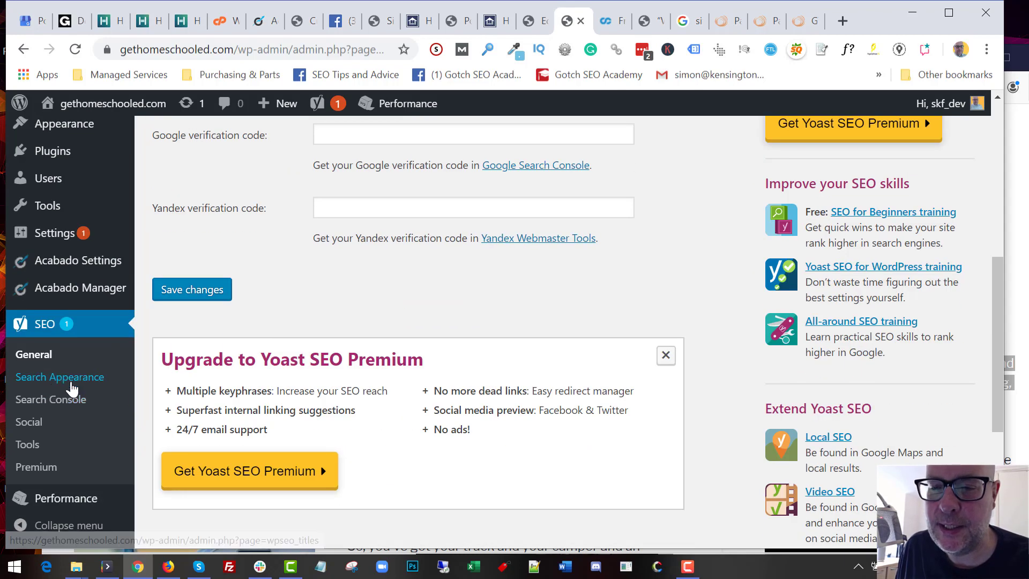
# Open the Search Appearance settings and examine the general title separator, homepage and Knowledge Graph organisation options
pyautogui.moveTo(21, 498)
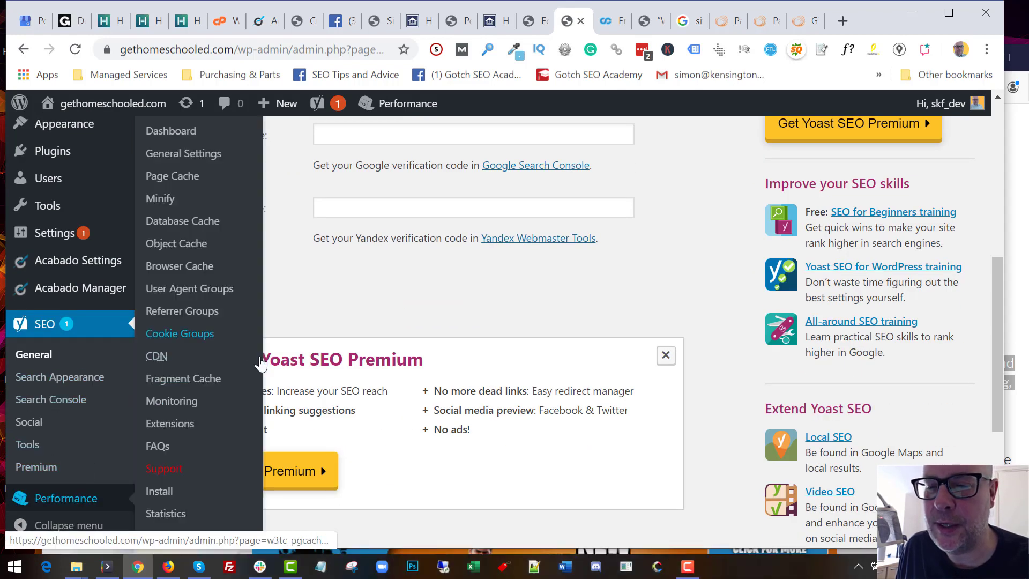
pyautogui.scroll(-3, 261, 363)
pyautogui.click(34, 377)
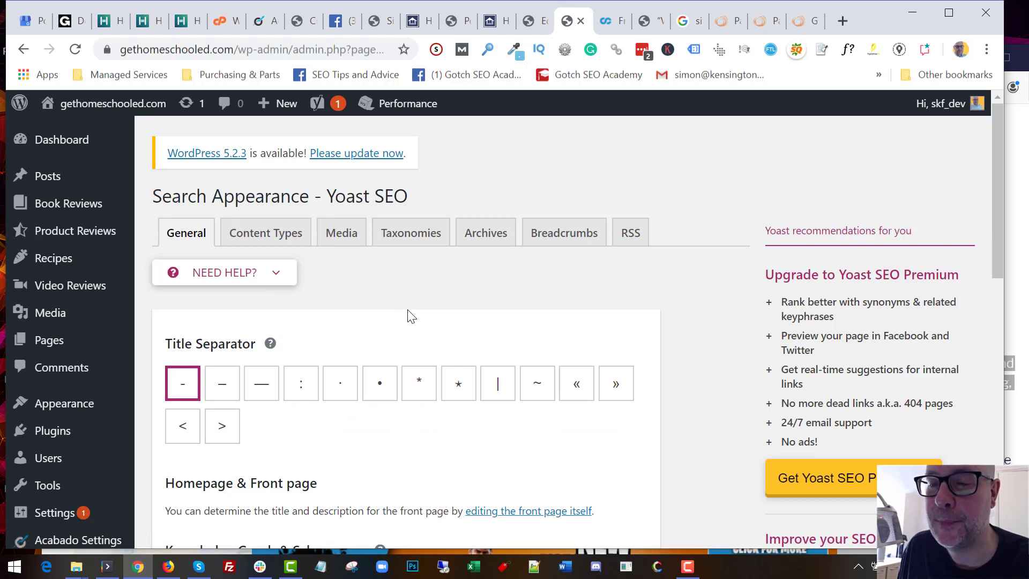
pyautogui.scroll(-7, 402, 308)
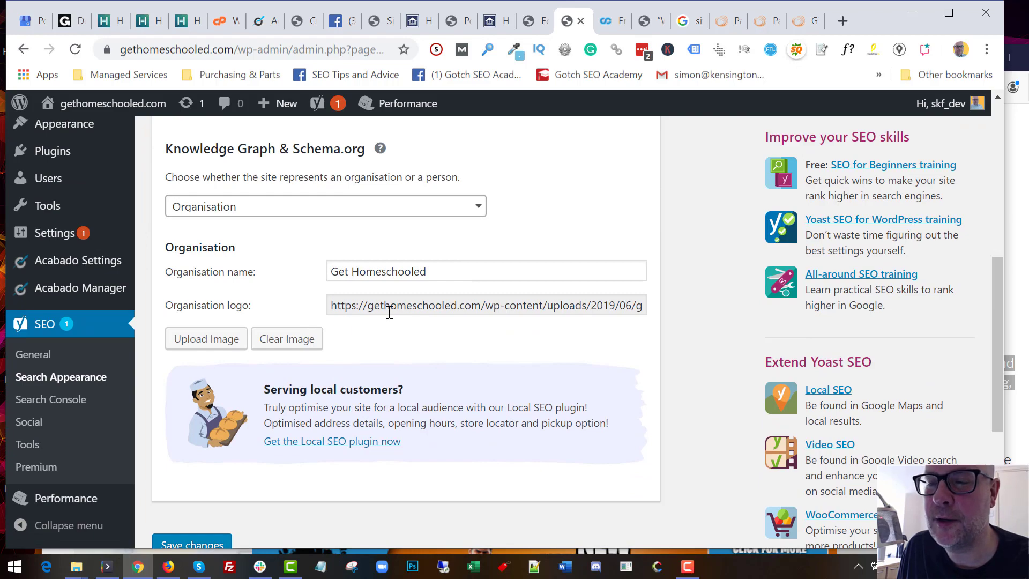
pyautogui.scroll(-1, 421, 339)
pyautogui.scroll(-5, 422, 339)
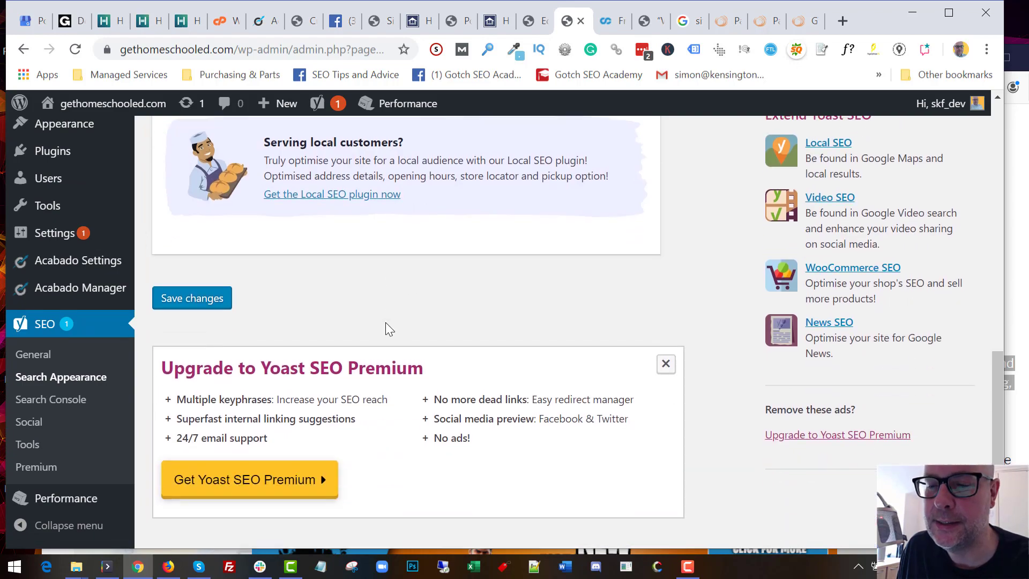
pyautogui.scroll(10, 371, 328)
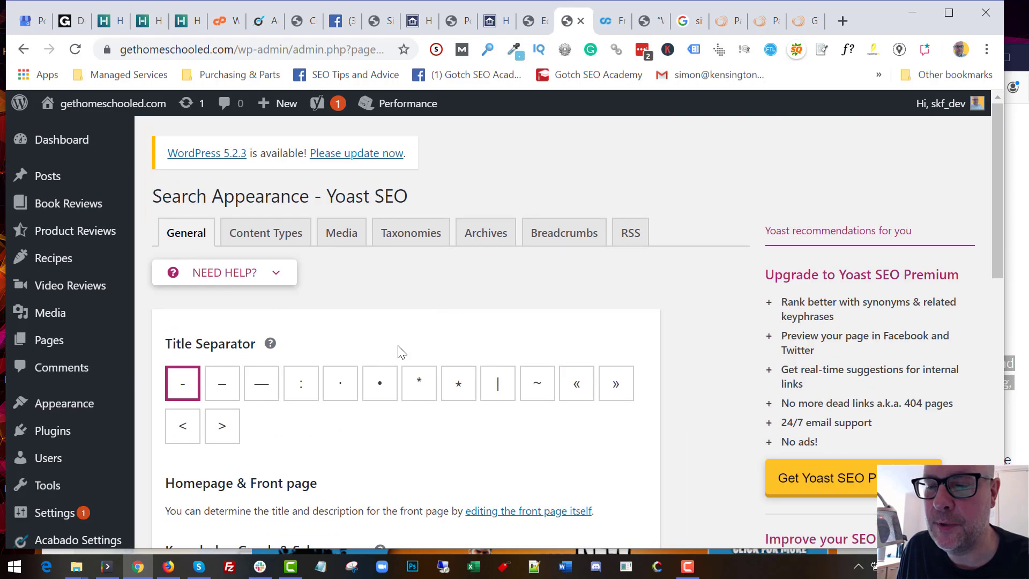
pyautogui.scroll(-4, 364, 333)
pyautogui.scroll(3, 407, 289)
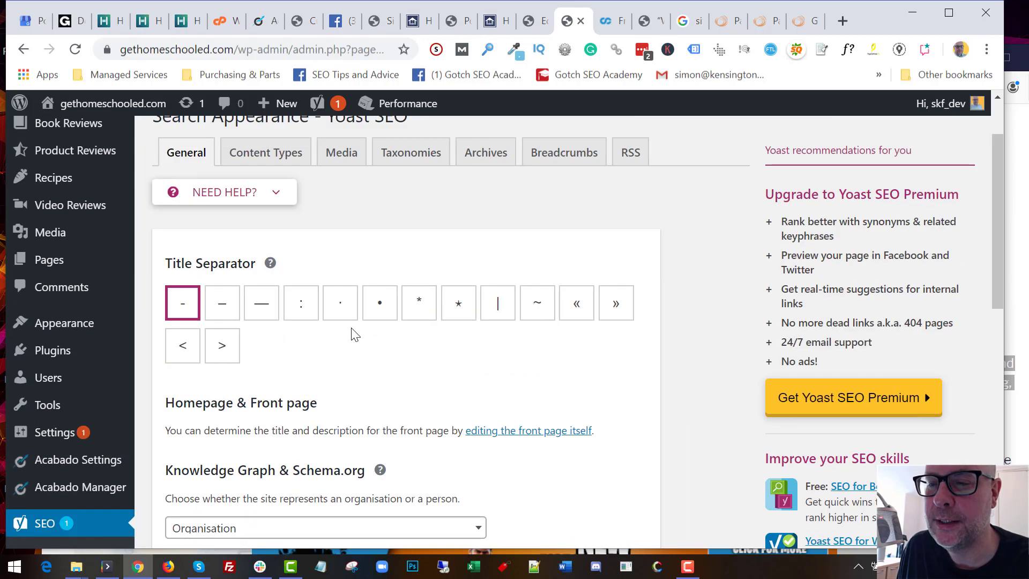
pyautogui.scroll(-5, 351, 335)
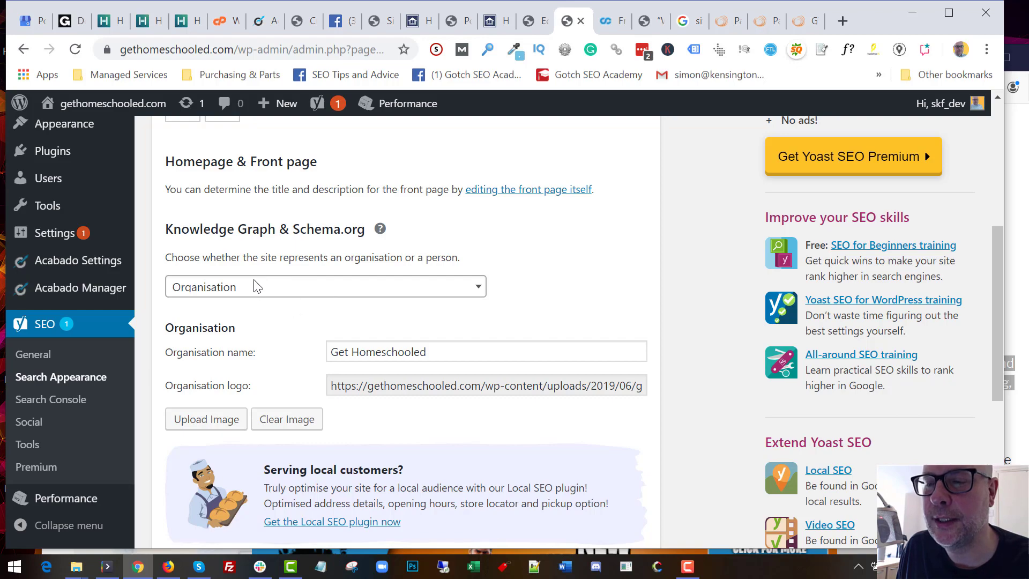
pyautogui.scroll(4, 315, 367)
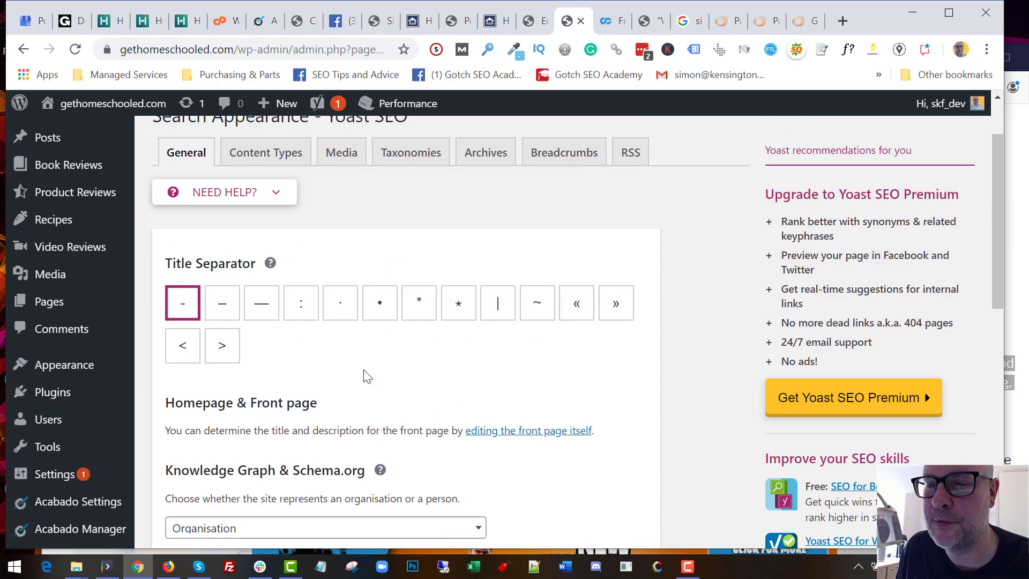
# Open the Content Types settings and examine the search visibility, snippet date, meta box and SEO title options for Posts
pyautogui.scroll(2, 363, 375)
pyautogui.click(277, 234)
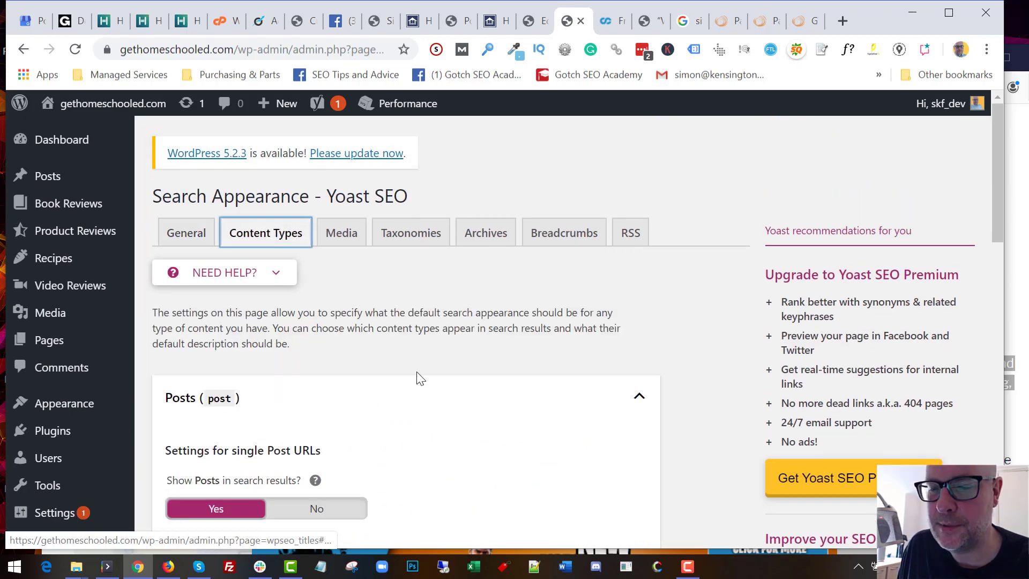
pyautogui.scroll(-2, 421, 383)
pyautogui.scroll(-2, 425, 348)
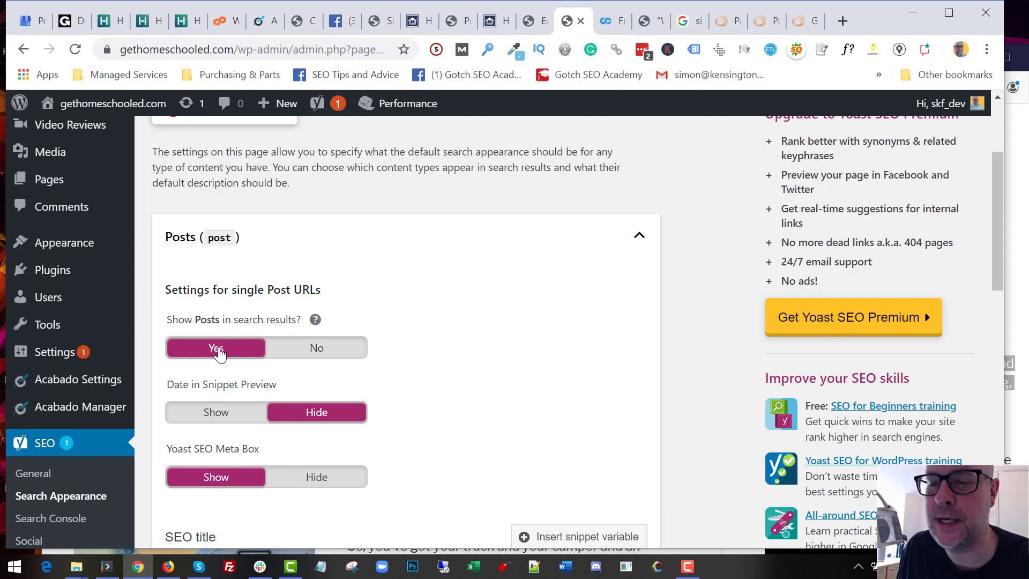
pyautogui.scroll(-3, 426, 337)
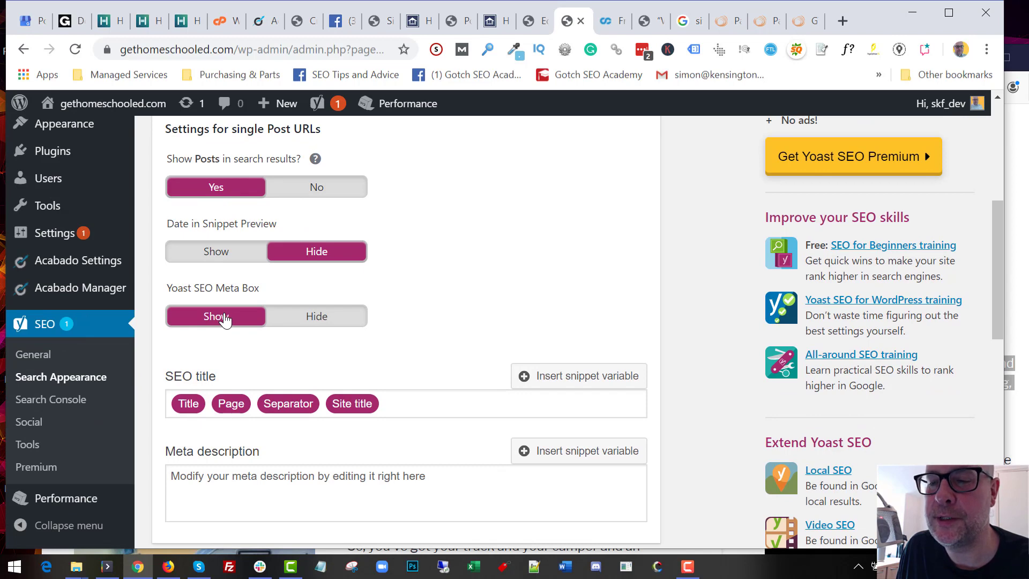
pyautogui.scroll(-2, 408, 298)
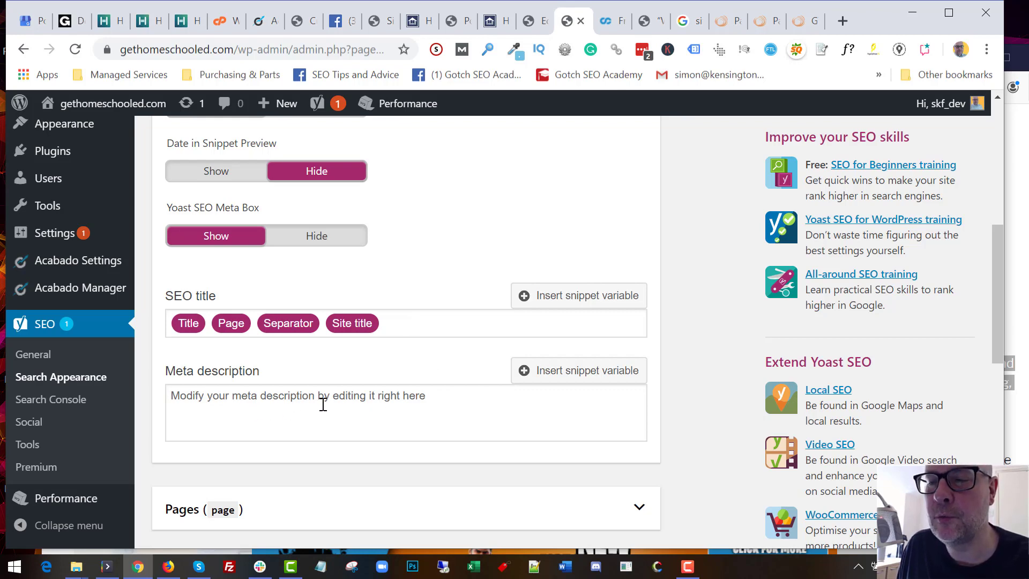
pyautogui.scroll(-3, 274, 432)
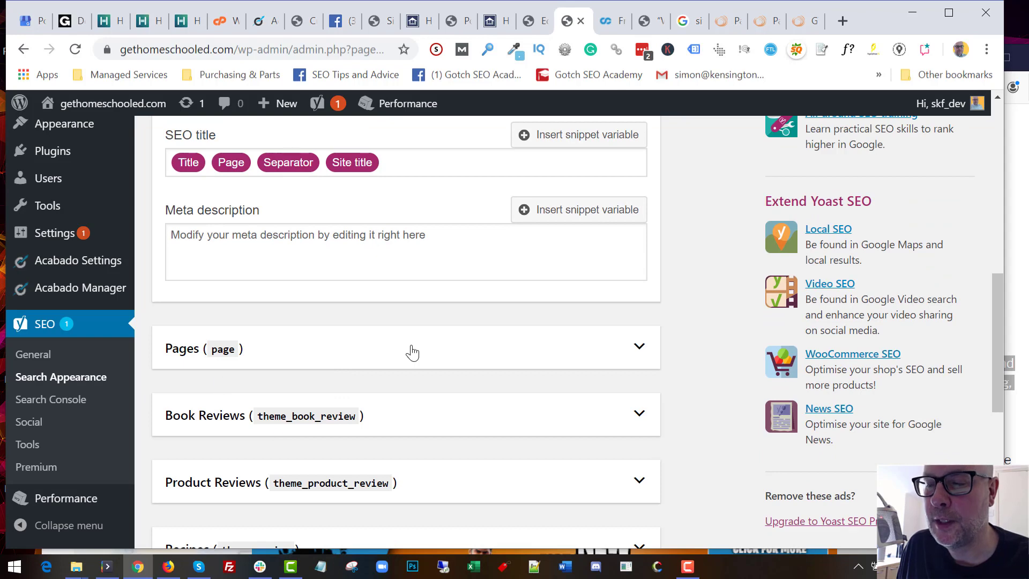
# Expand the Pages content type and examine its search visibility, snippet date, meta box and SEO title options
pyautogui.click(638, 355)
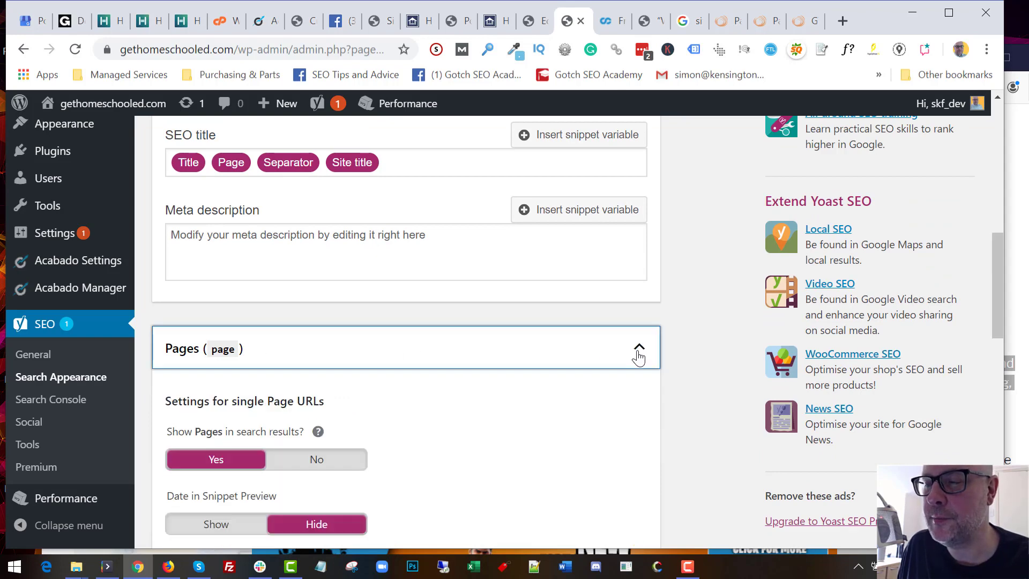
pyautogui.scroll(-3, 490, 352)
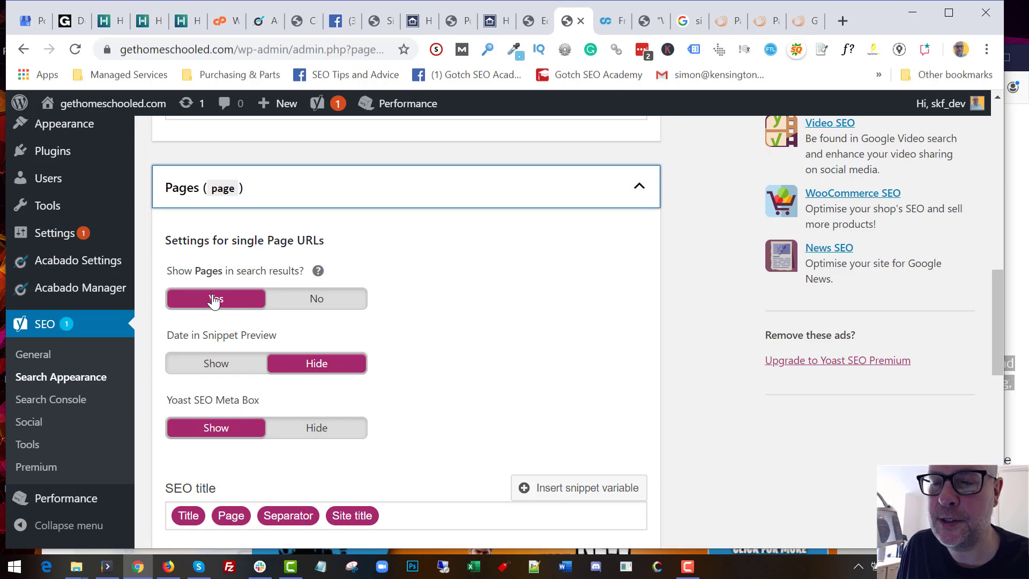
pyautogui.scroll(-3, 425, 319)
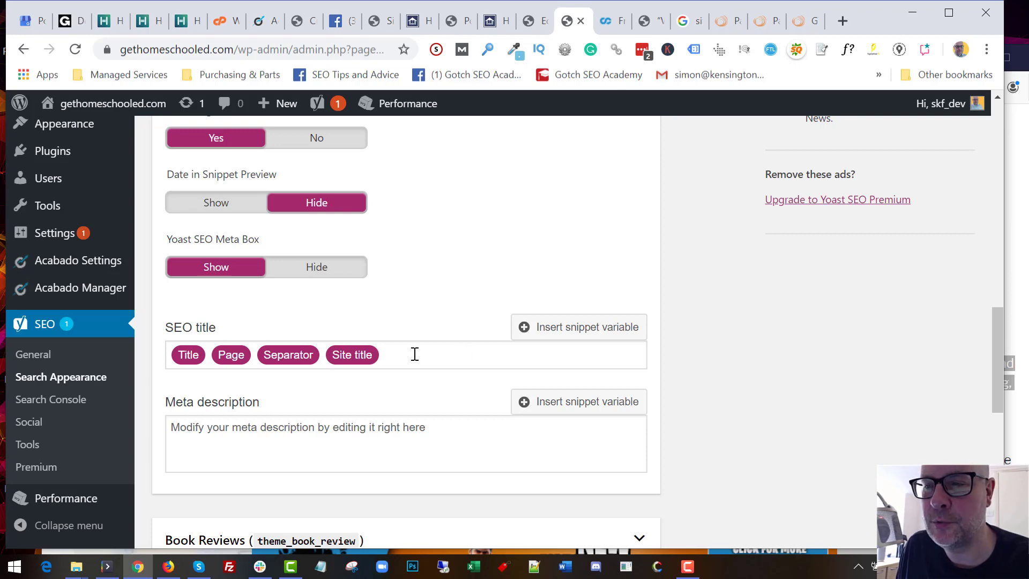
pyautogui.scroll(-6, 410, 298)
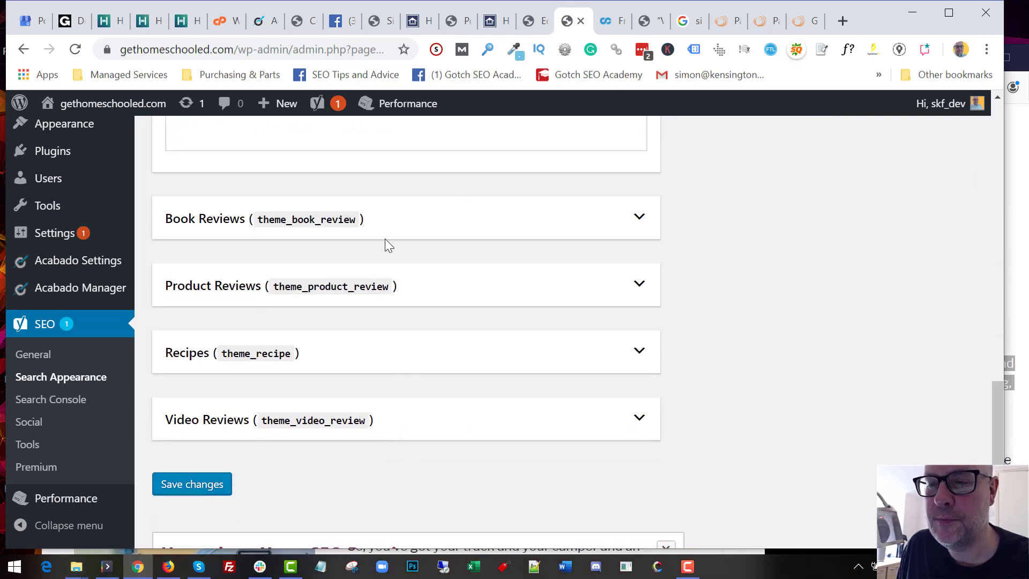
# Expand the Book Reviews content type and examine its single URL, archive and breadcrumb settings
pyautogui.click(638, 217)
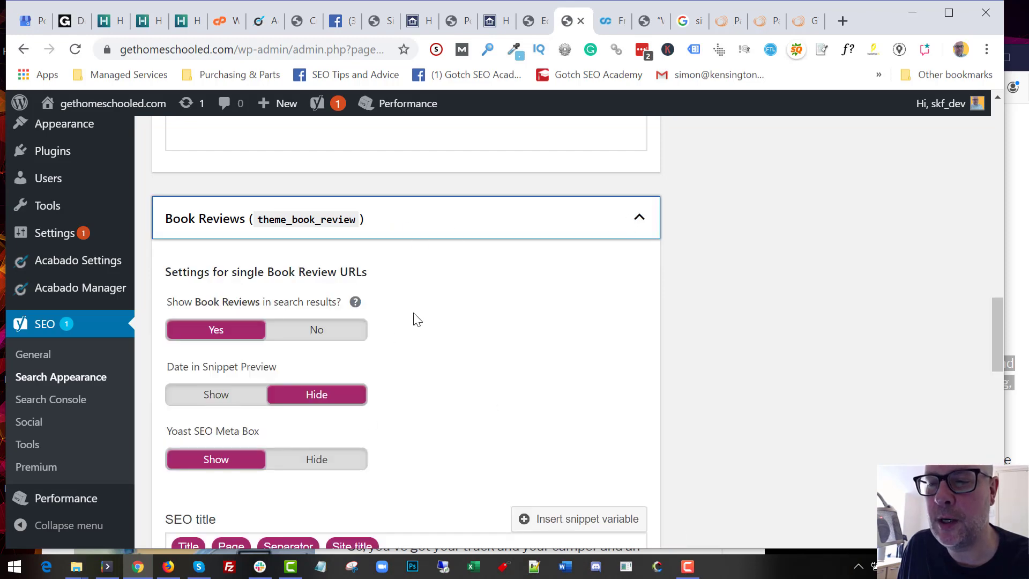
pyautogui.scroll(-1, 515, 325)
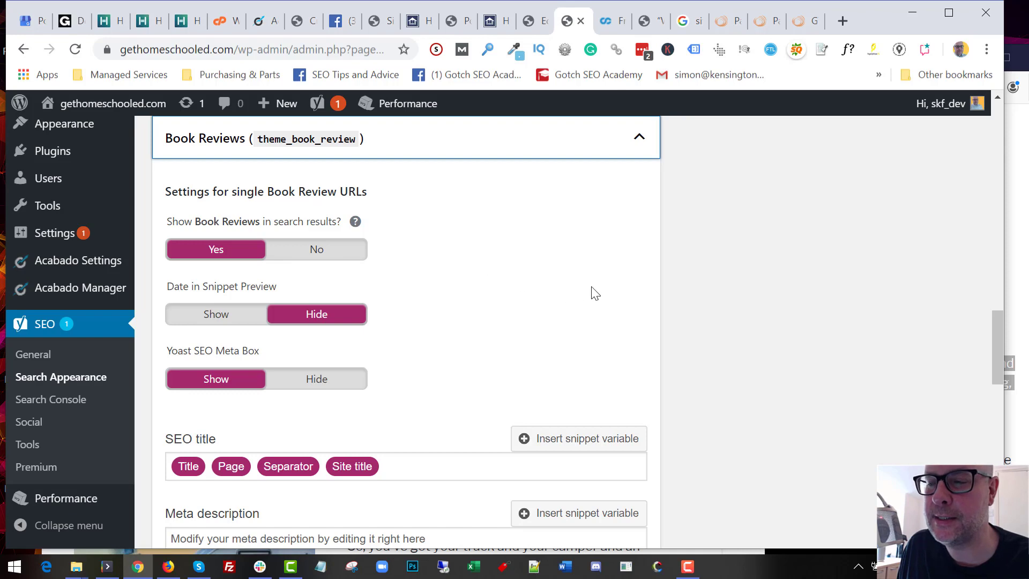
pyautogui.scroll(-10, 538, 287)
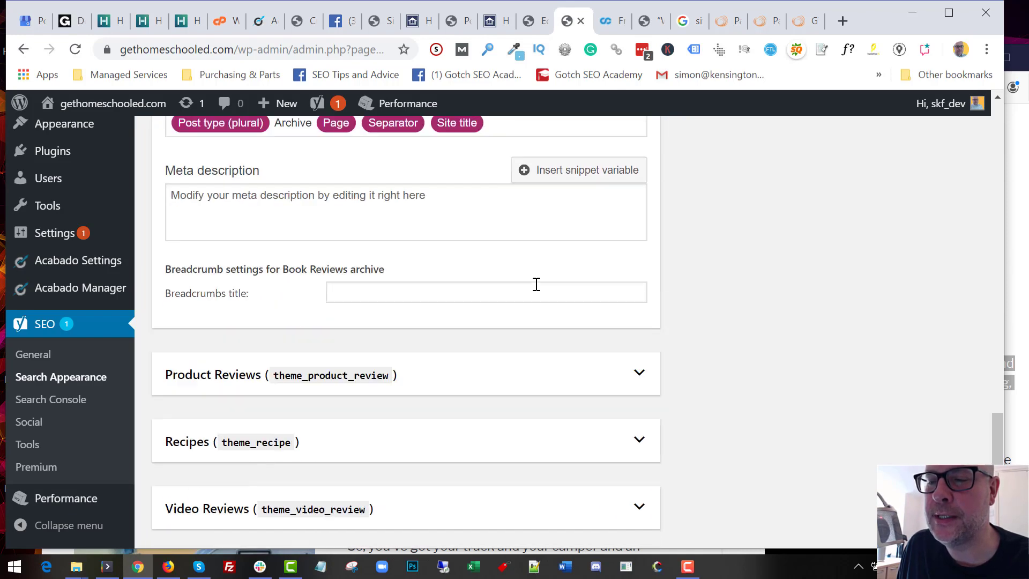
# Save the Content Types settings and examine the Media option that redirects attachment URLs to the attachment itself
pyautogui.scroll(-3, 536, 284)
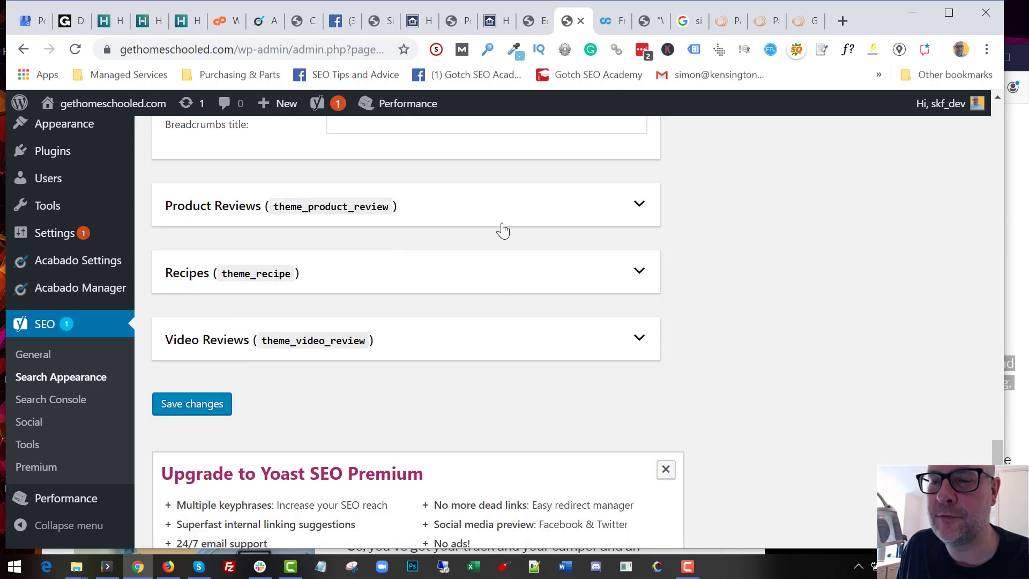
pyautogui.click(205, 411)
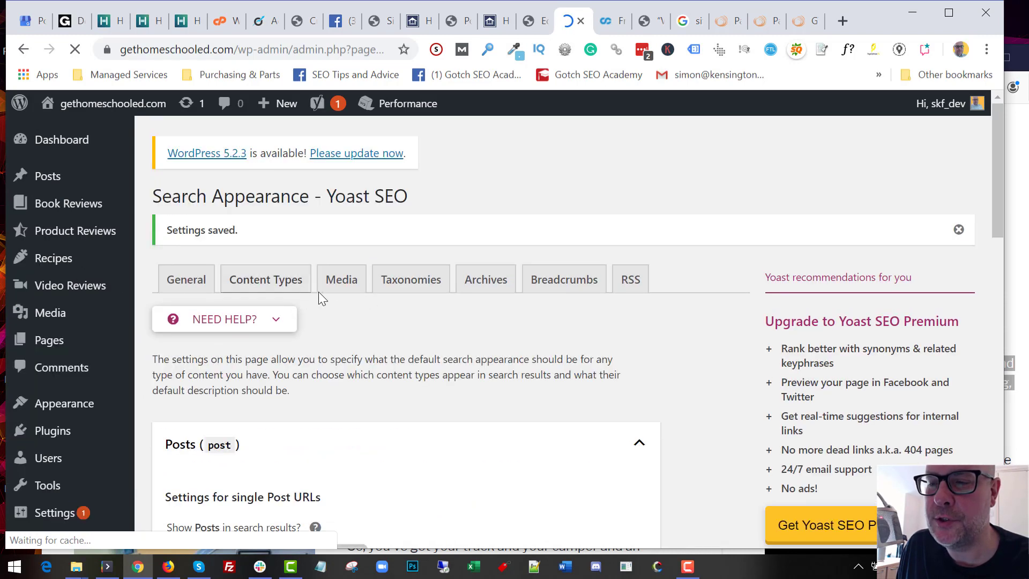
pyautogui.click(342, 287)
pyautogui.scroll(-3, 483, 324)
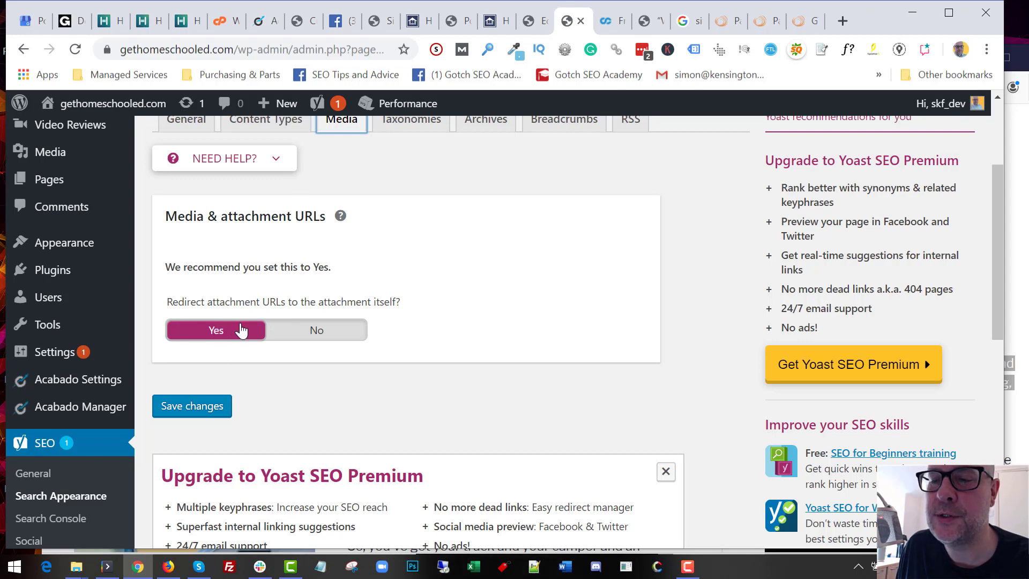
pyautogui.scroll(1, 364, 265)
pyautogui.scroll(3, 365, 265)
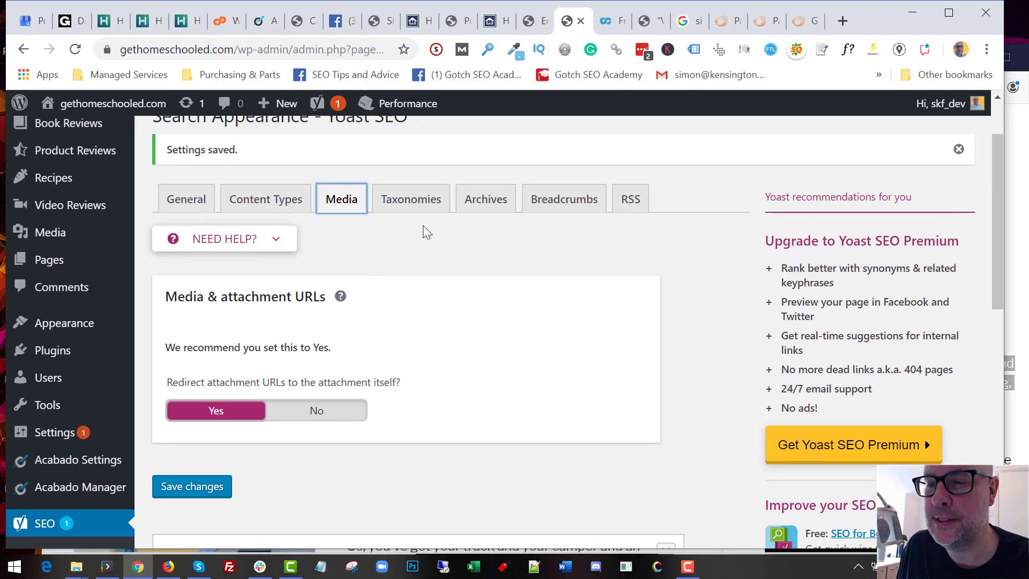
# Open the Taxonomies settings and examine the search visibility, SEO title and archive options for Categories, Tags and Formats
pyautogui.click(410, 202)
pyautogui.scroll(-3, 431, 293)
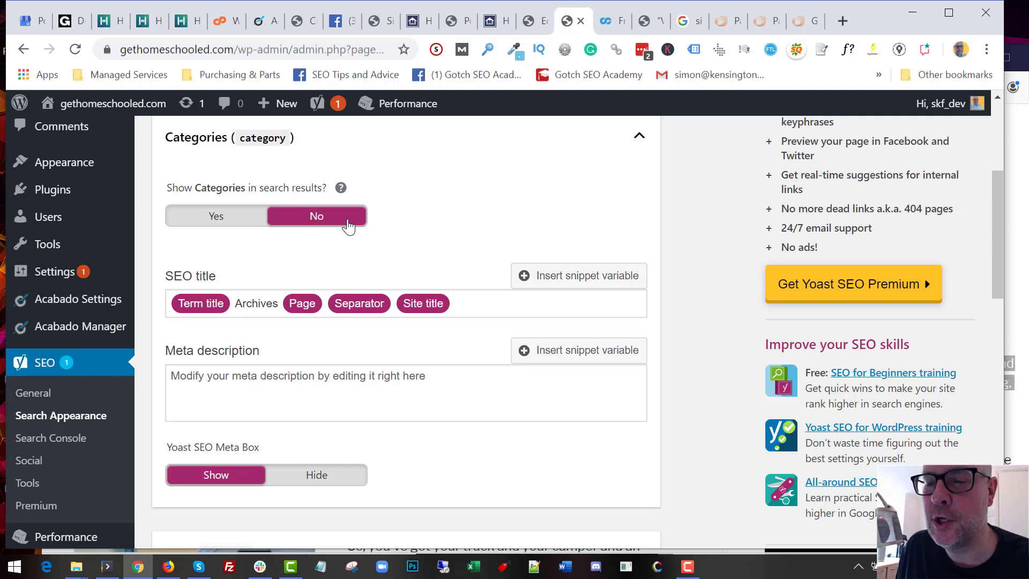
pyautogui.scroll(-5, 349, 225)
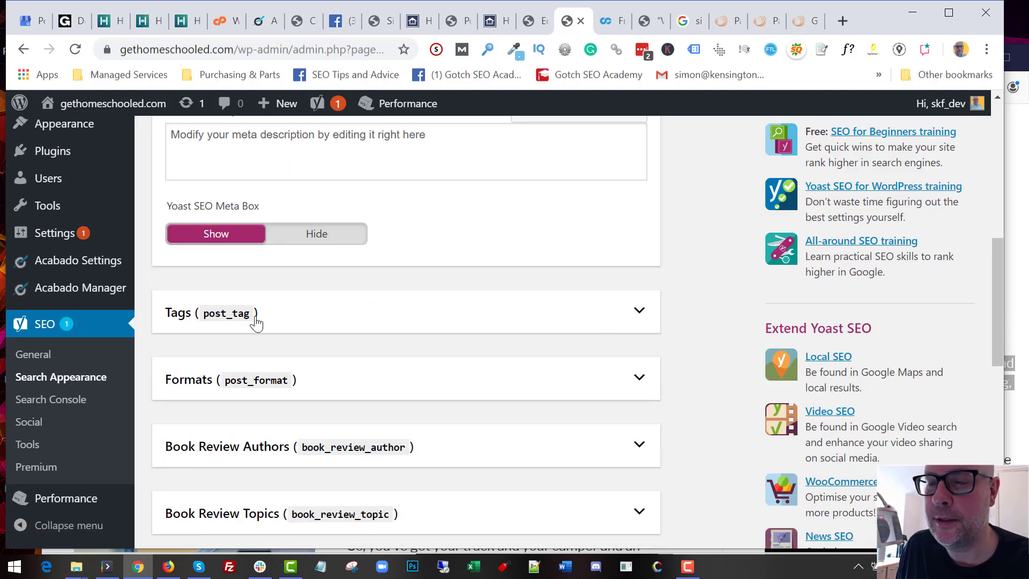
pyautogui.click(651, 317)
pyautogui.scroll(-1, 452, 307)
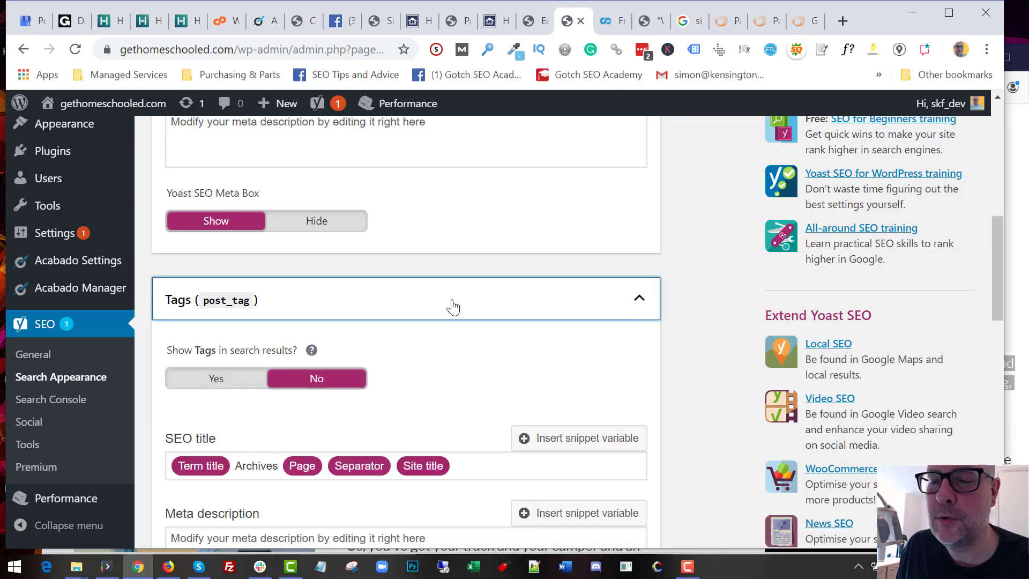
pyautogui.scroll(-3, 453, 307)
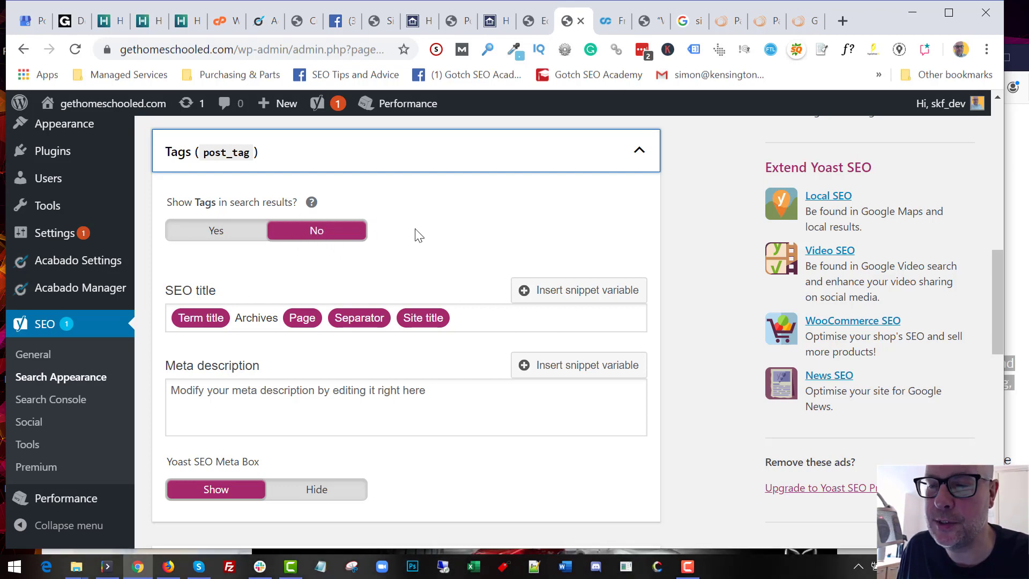
pyautogui.scroll(-6, 421, 234)
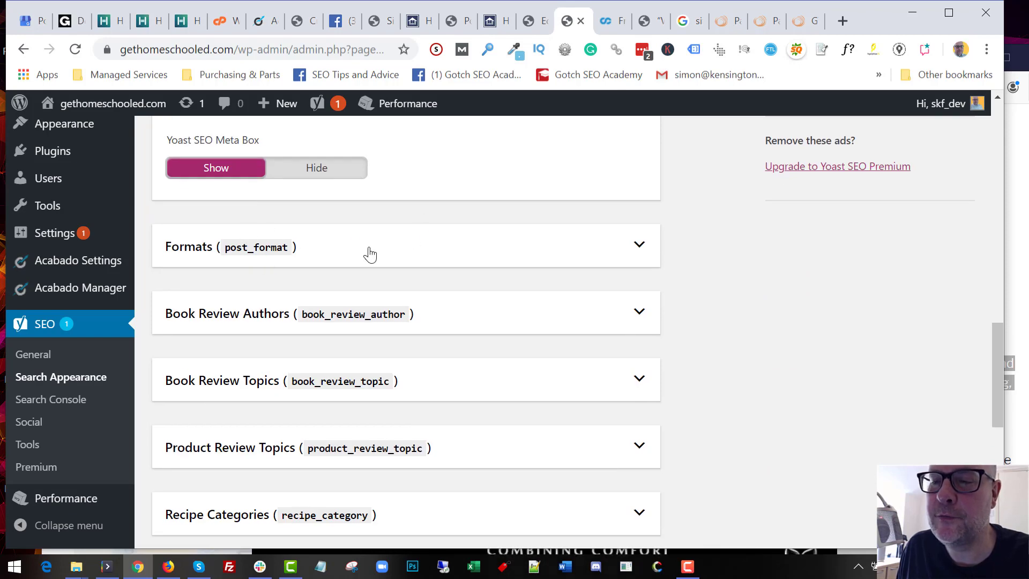
pyautogui.click(626, 248)
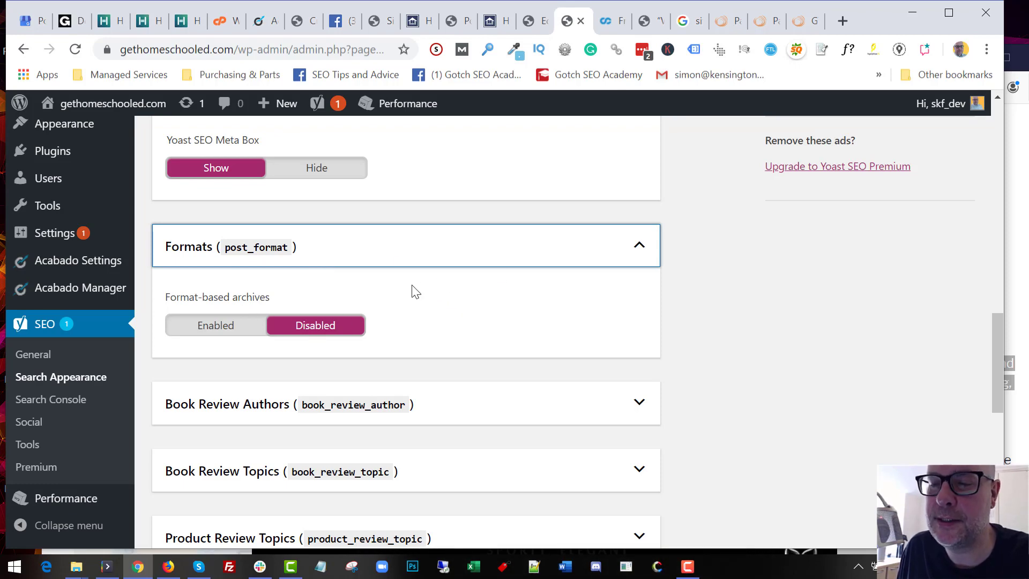
pyautogui.scroll(-3, 415, 289)
# Set both Book Review Authors and Book Review Topics to No for showing in search results
pyautogui.click(599, 245)
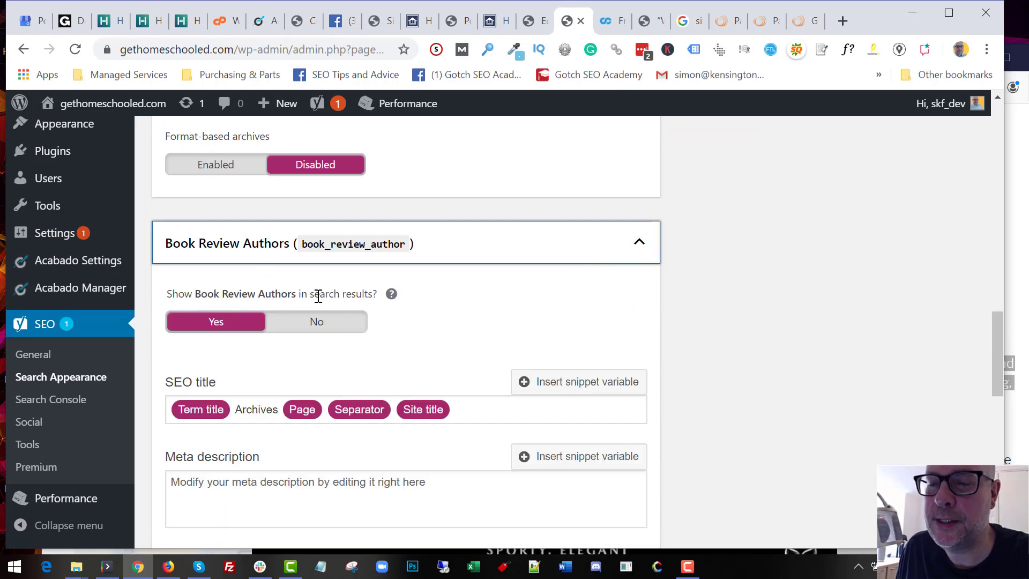
pyautogui.click(319, 321)
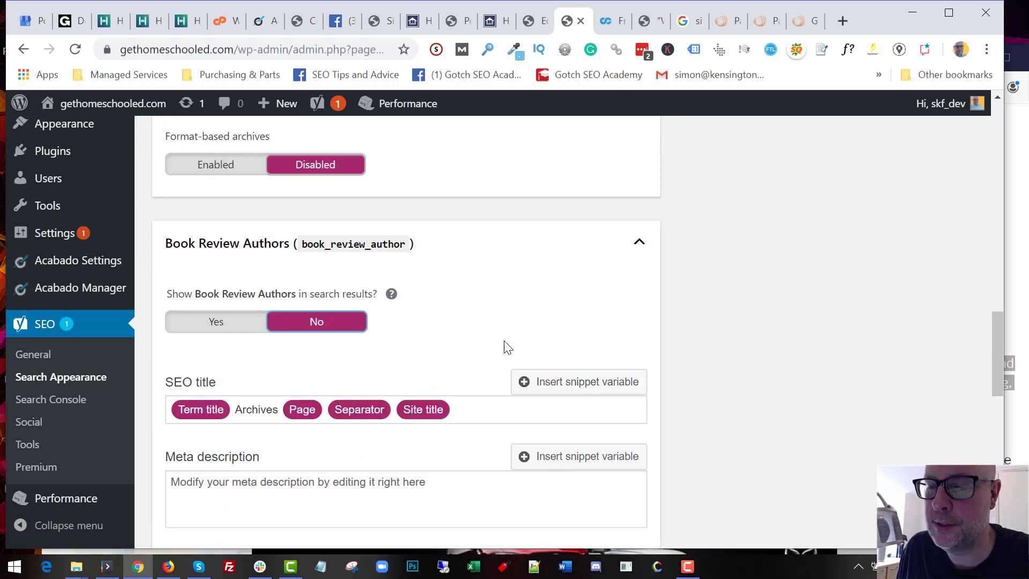
pyautogui.scroll(-4, 505, 344)
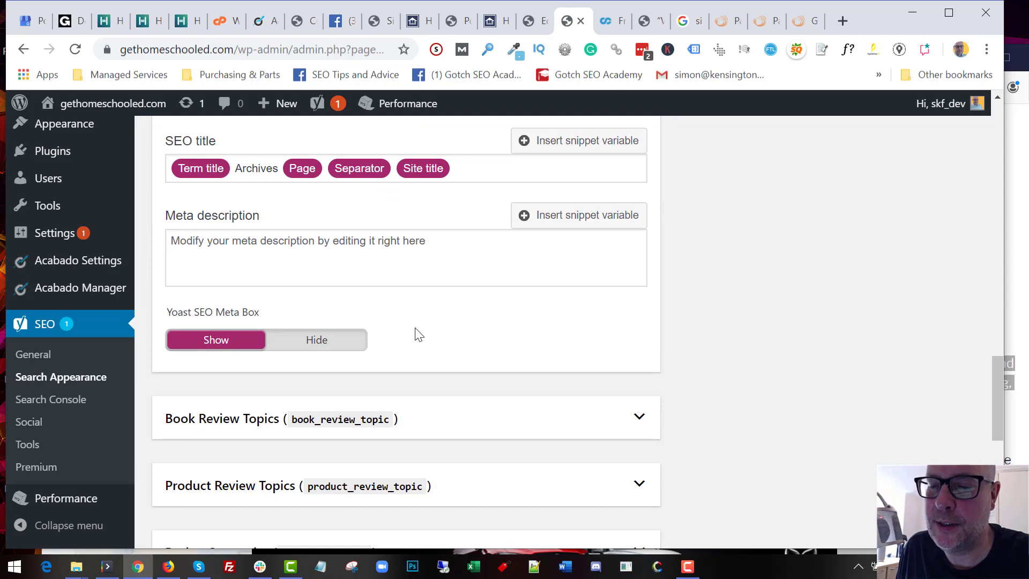
pyautogui.scroll(-3, 420, 335)
pyautogui.click(422, 270)
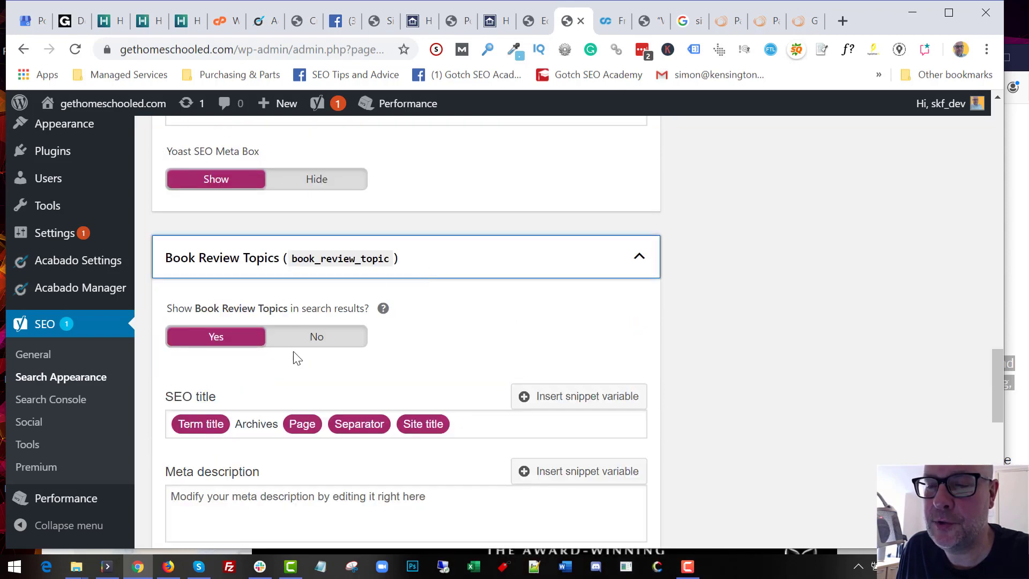
pyautogui.click(331, 338)
# Set both Product Review Topics and Recipe Categories to No for showing in search results
pyautogui.scroll(-4, 434, 319)
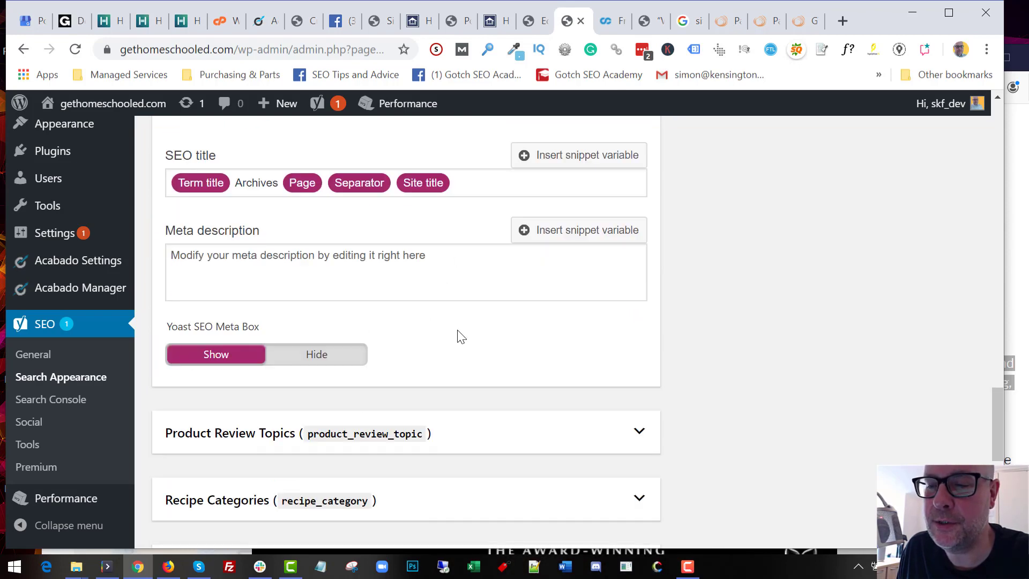
pyautogui.scroll(-3, 450, 308)
pyautogui.click(464, 275)
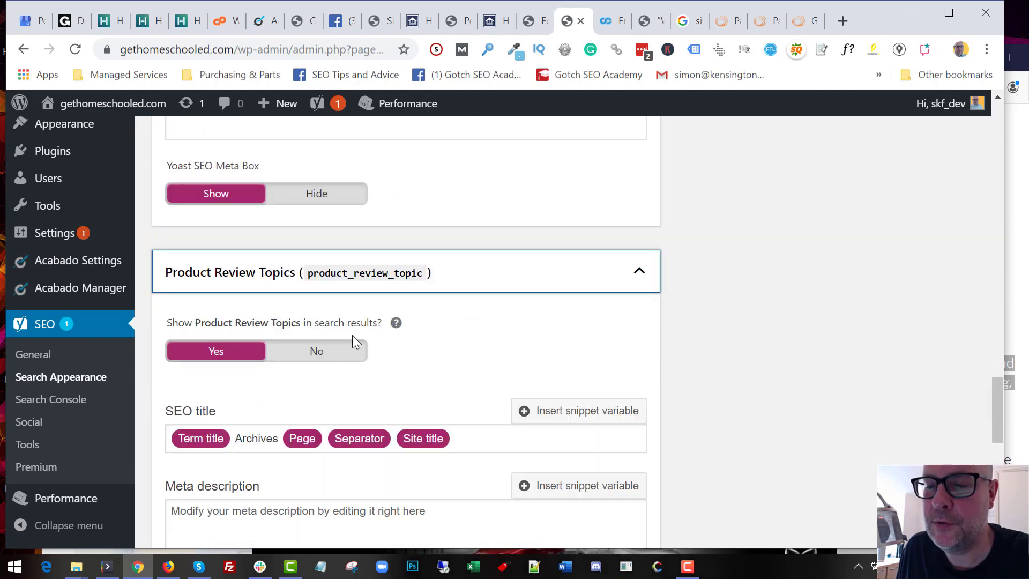
pyautogui.click(315, 351)
pyautogui.scroll(-3, 471, 300)
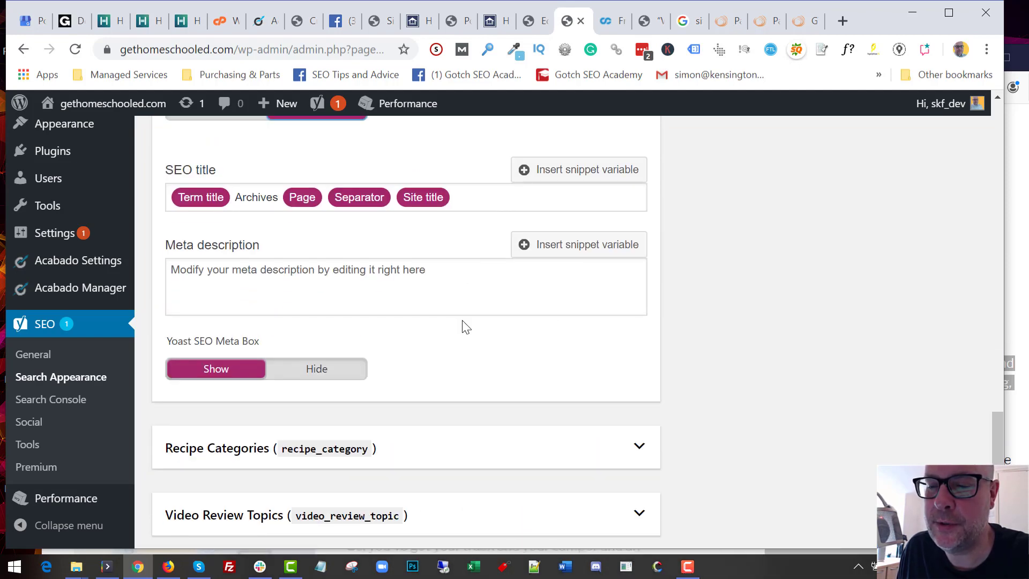
pyautogui.scroll(-3, 465, 326)
pyautogui.click(375, 289)
pyautogui.click(354, 365)
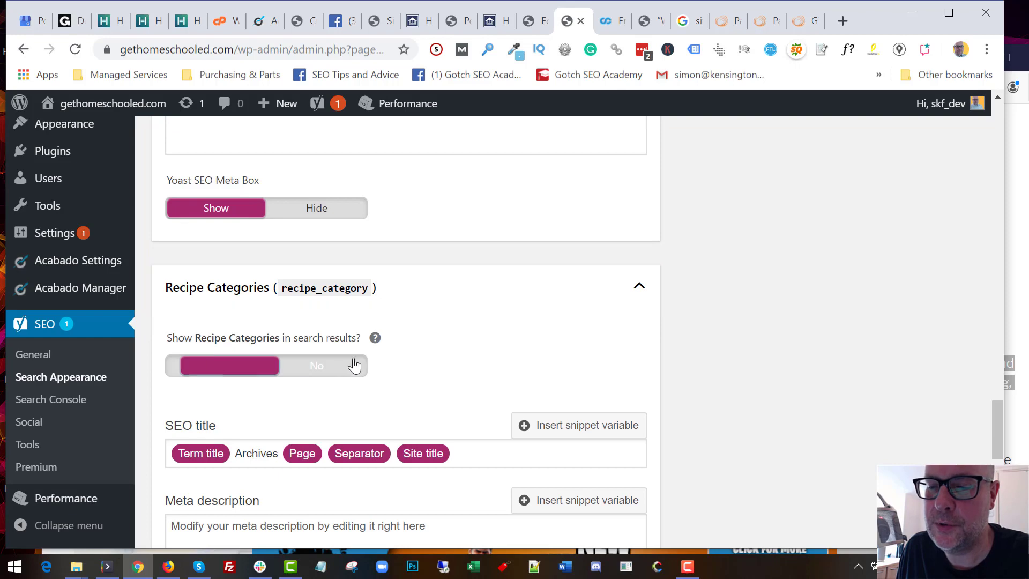
# Set Video Review Topics to No for showing in search results and save the Taxonomies settings
pyautogui.scroll(-4, 475, 324)
pyautogui.scroll(-4, 418, 300)
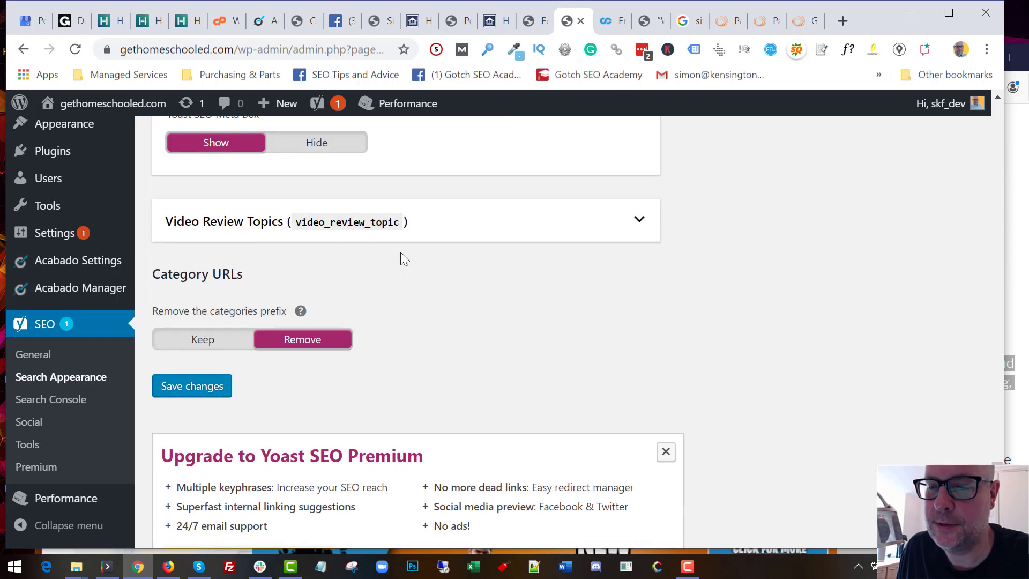
pyautogui.click(402, 213)
pyautogui.click(322, 303)
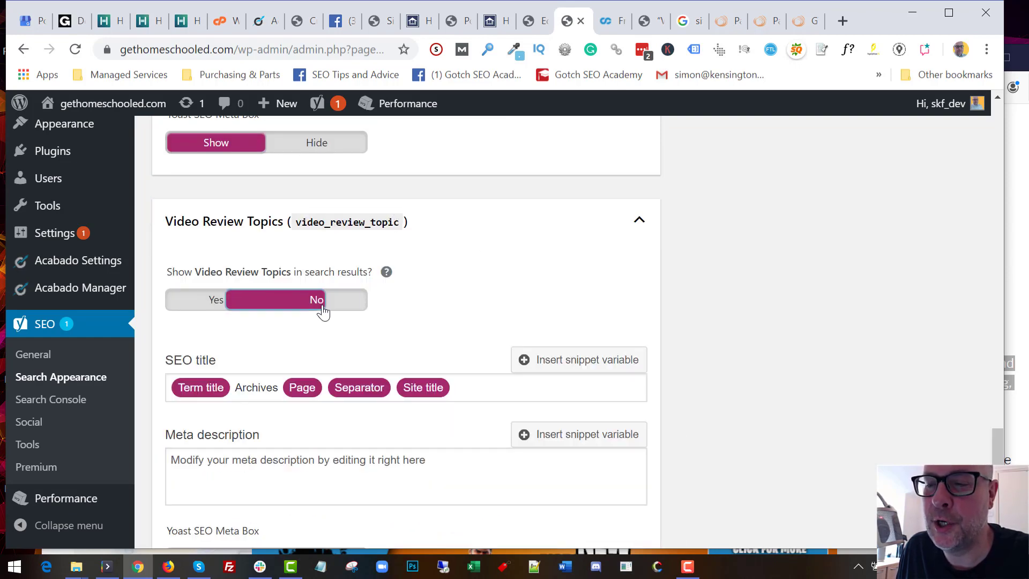
pyautogui.scroll(14, 466, 291)
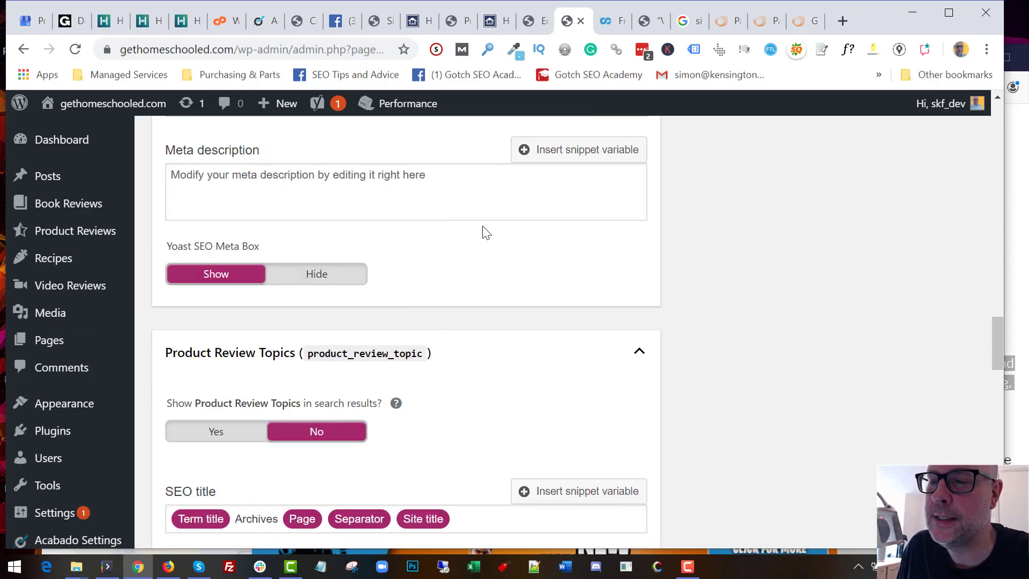
pyautogui.scroll(-20, 488, 234)
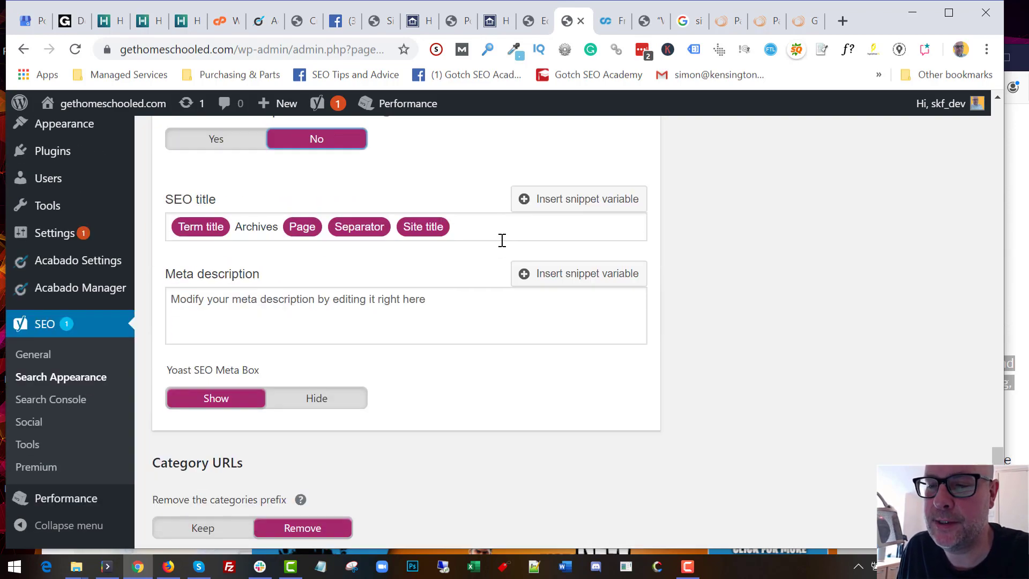
pyautogui.scroll(-4, 502, 240)
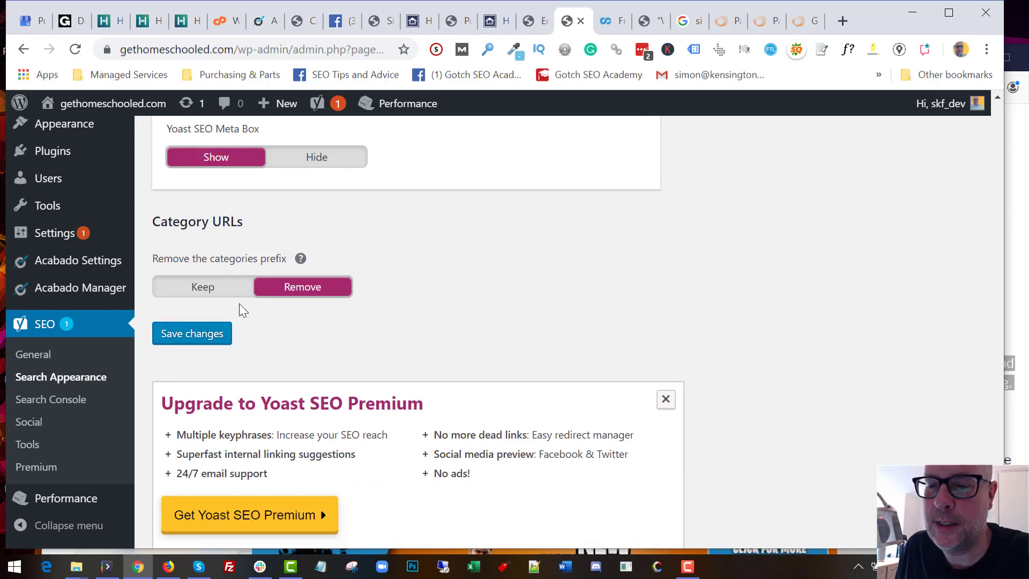
pyautogui.click(211, 335)
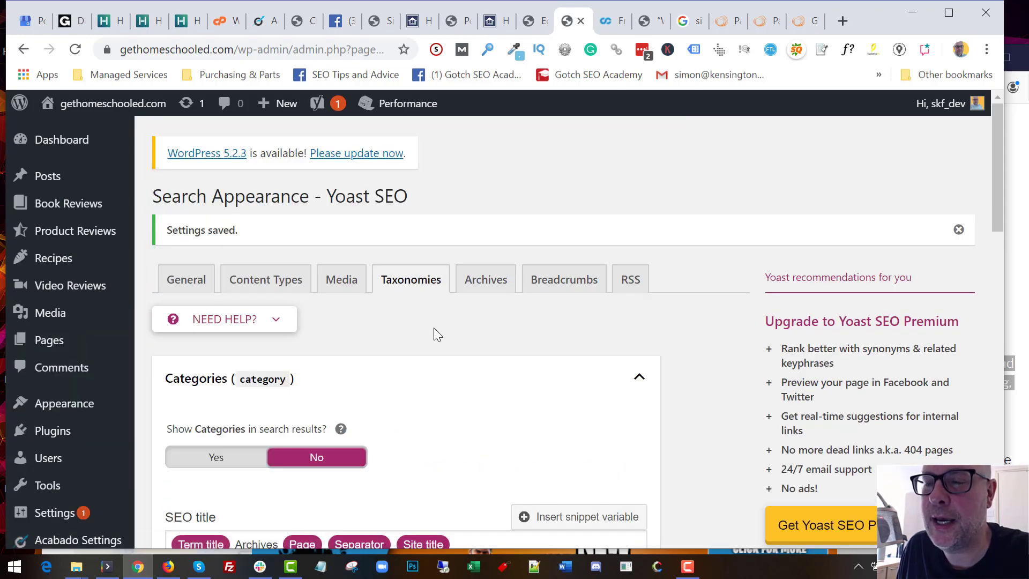
# Review the author archives, date archives and Special Pages options in the Archives settings and save them
pyautogui.click(484, 285)
pyautogui.scroll(-2, 499, 309)
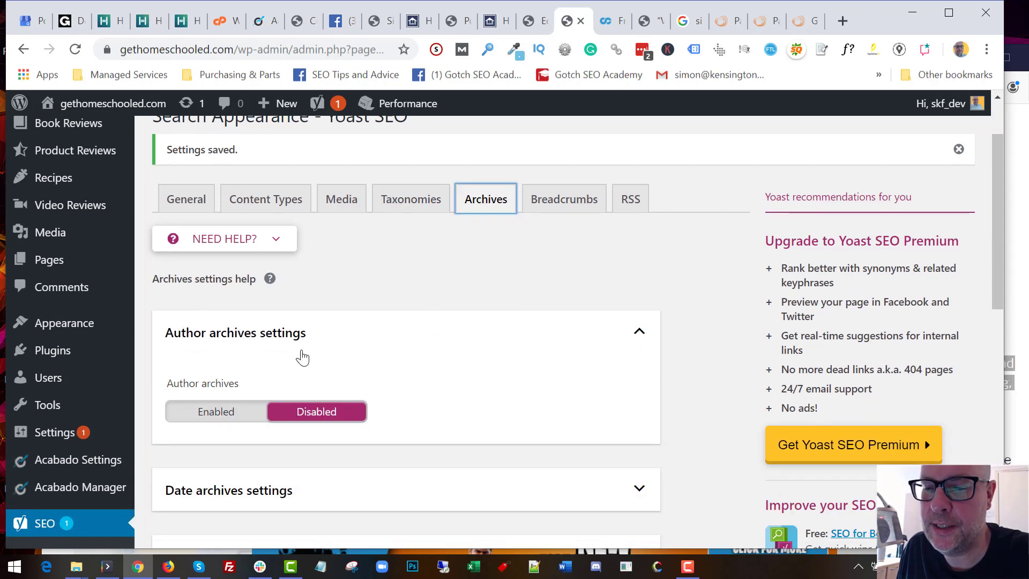
pyautogui.scroll(-3, 365, 331)
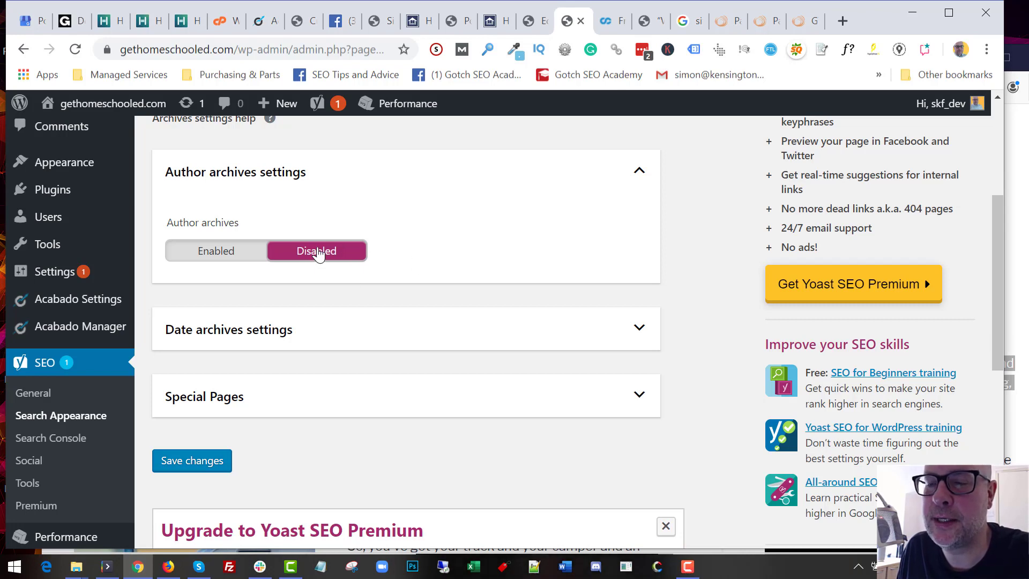
pyautogui.click(574, 324)
pyautogui.scroll(-3, 537, 300)
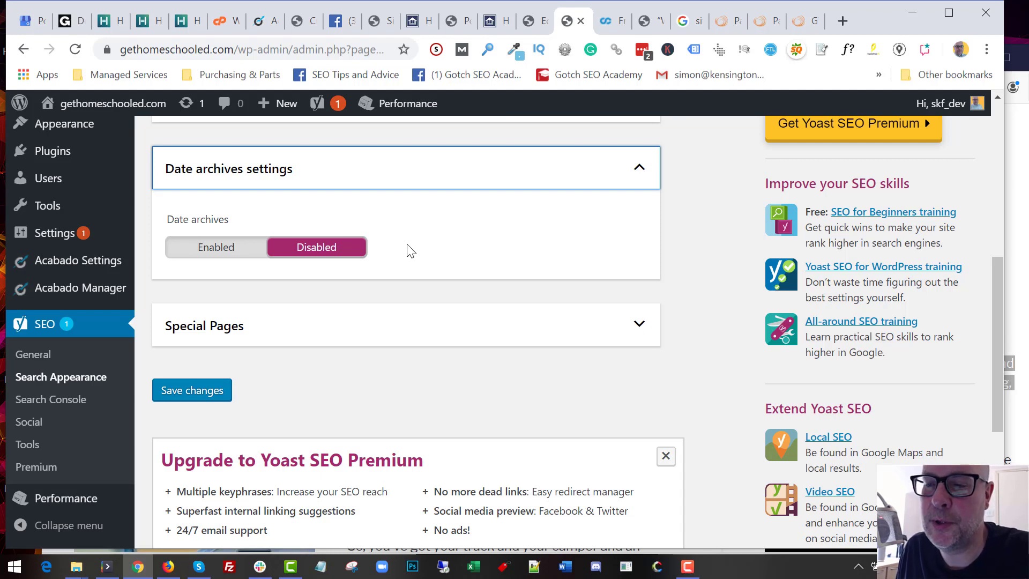
pyautogui.click(414, 324)
pyautogui.scroll(-3, 436, 313)
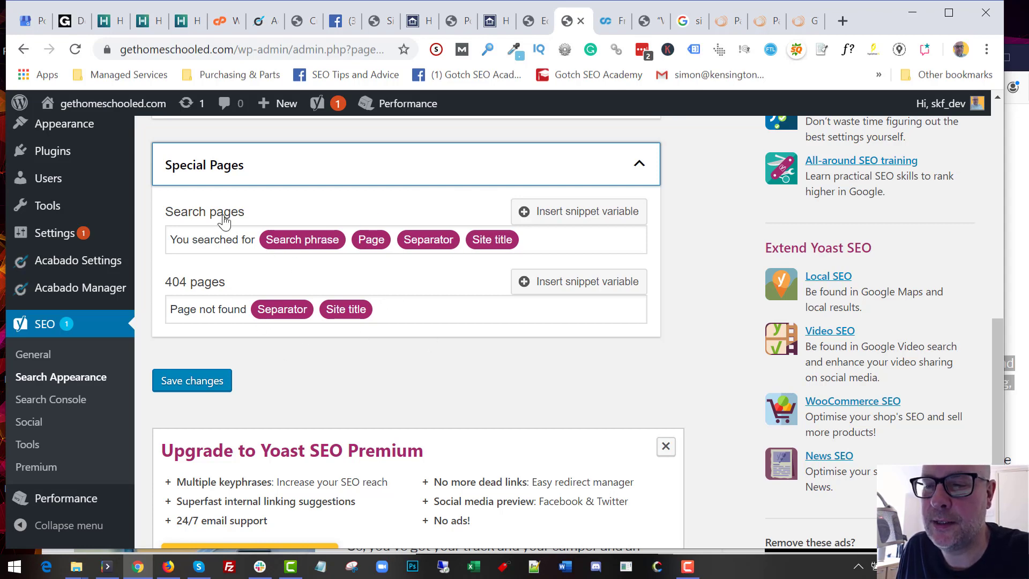
pyautogui.click(202, 384)
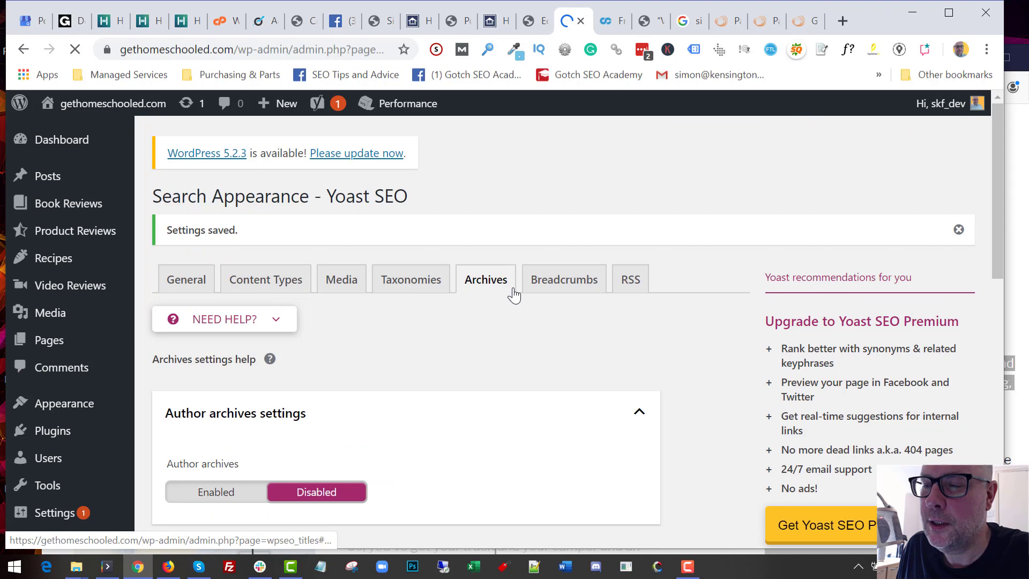
# Open the Breadcrumbs settings and examine the enable option, separator, prefixes and content type archives for taxonomies
pyautogui.click(552, 279)
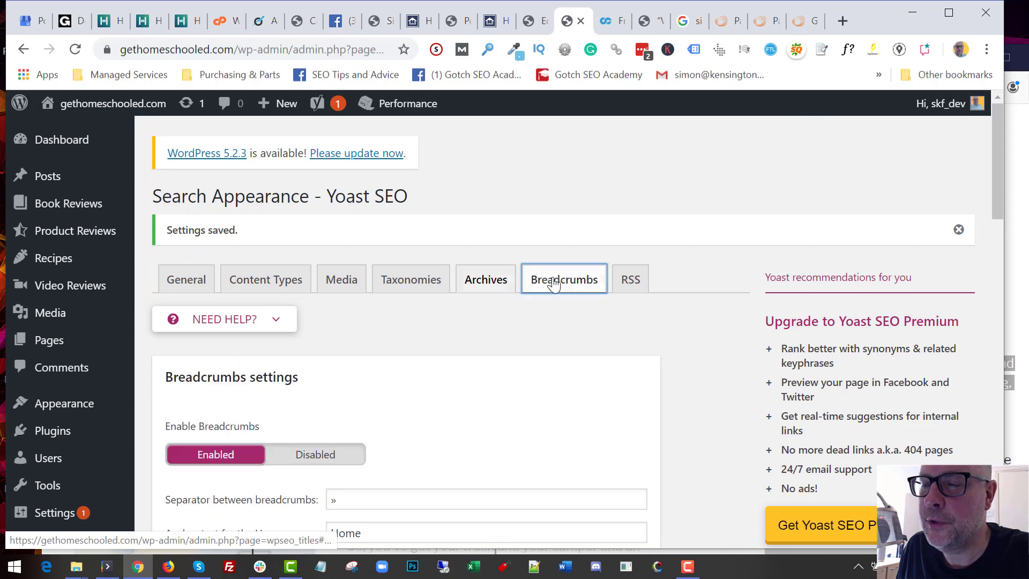
pyautogui.scroll(-3, 493, 299)
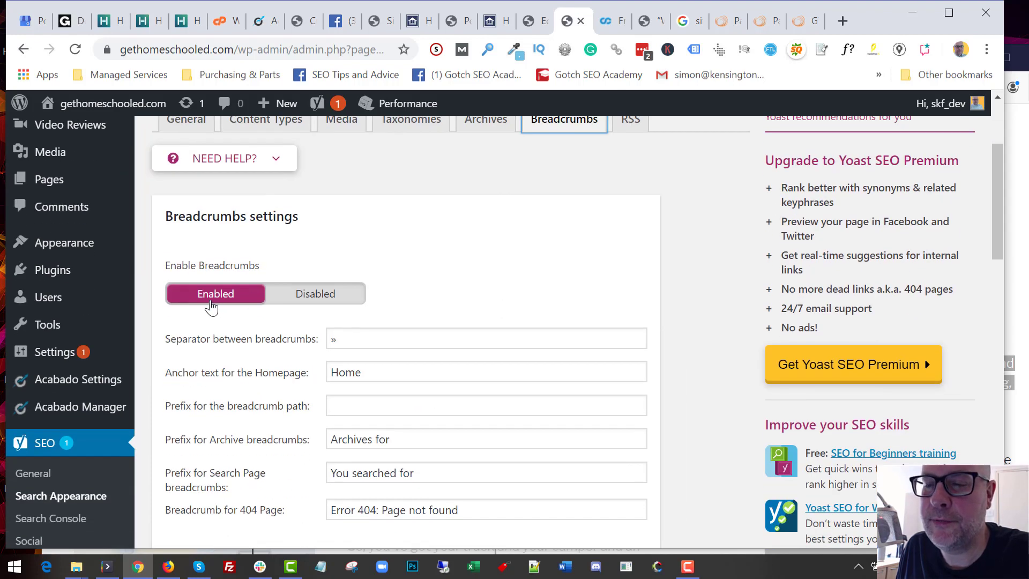
pyautogui.scroll(3, 501, 251)
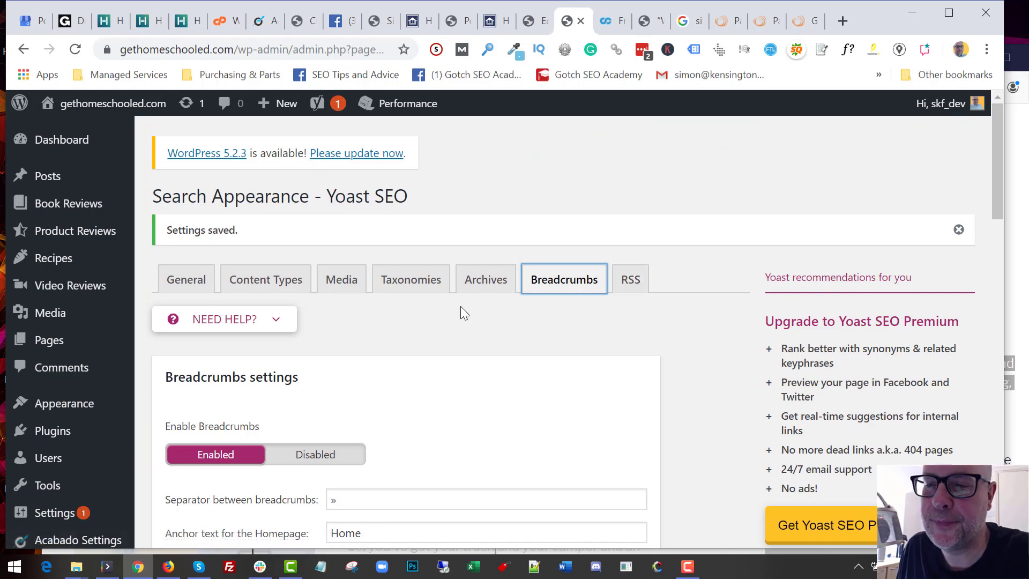
pyautogui.scroll(-12, 461, 306)
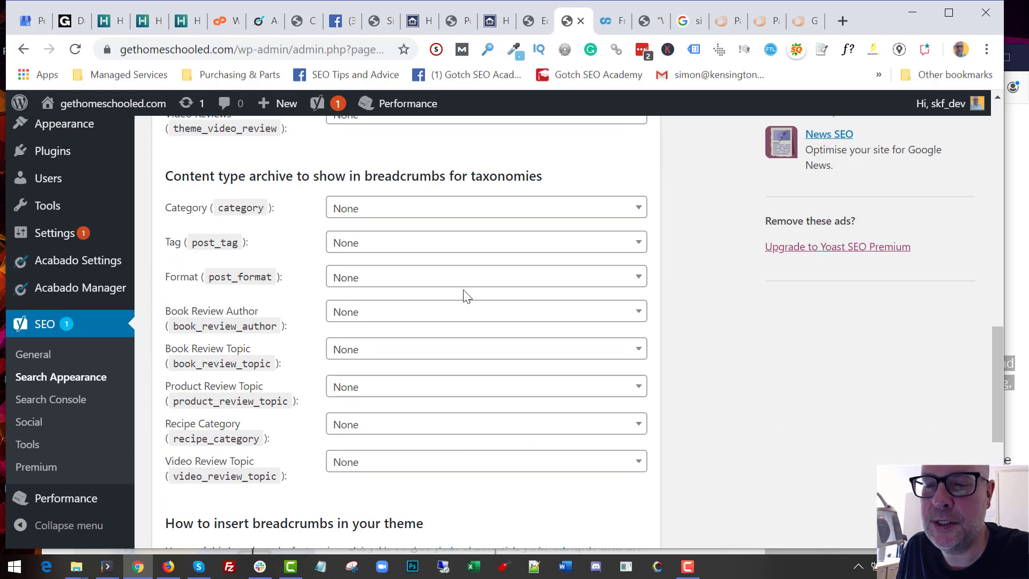
pyautogui.scroll(-5, 490, 343)
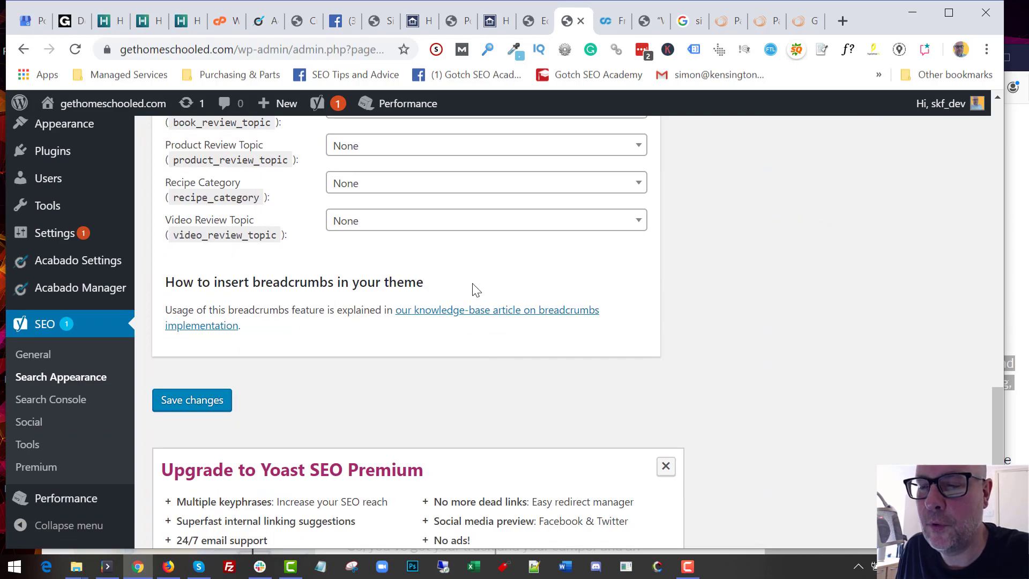
pyautogui.scroll(15, 466, 269)
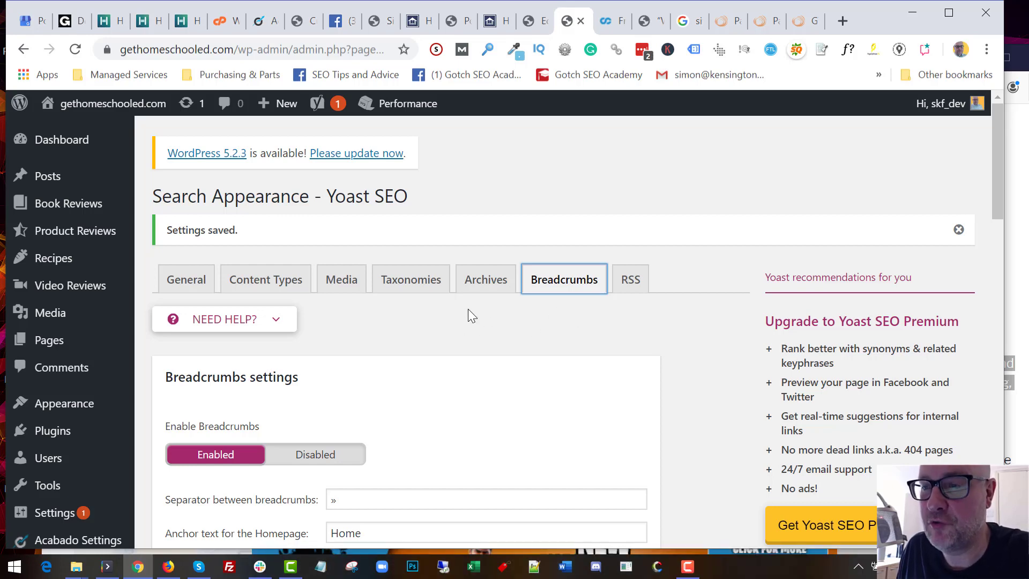
# Open the Yoast SEO Social settings and review the organisation social profile fields on the Accounts page
pyautogui.scroll(-7, 502, 316)
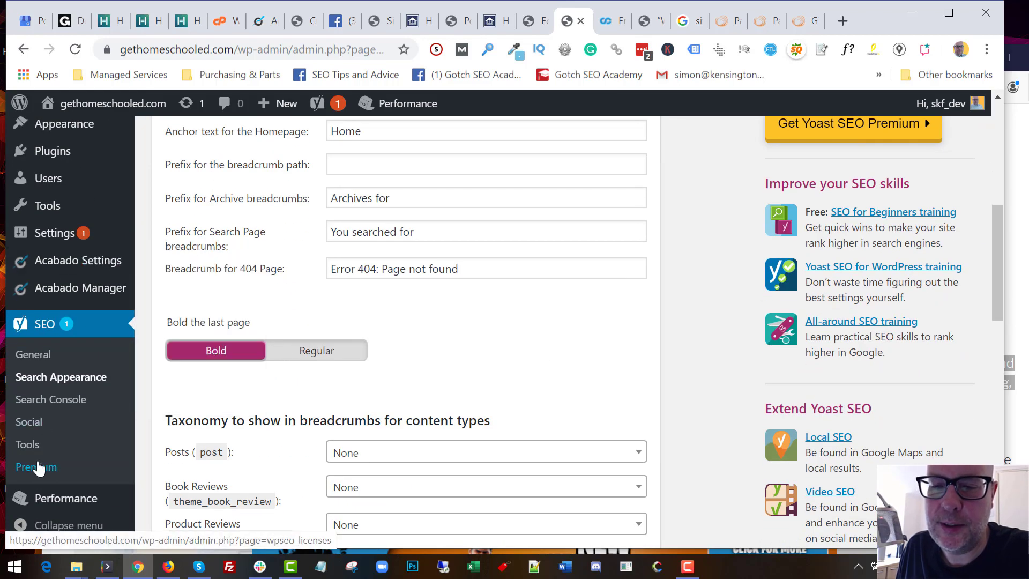
pyautogui.click(29, 426)
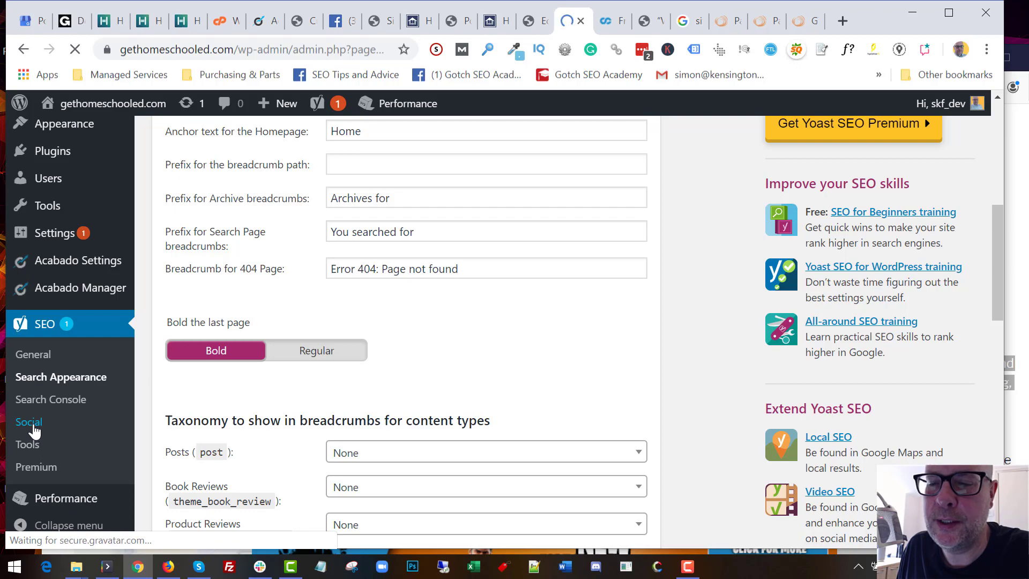
pyautogui.scroll(-3, 364, 375)
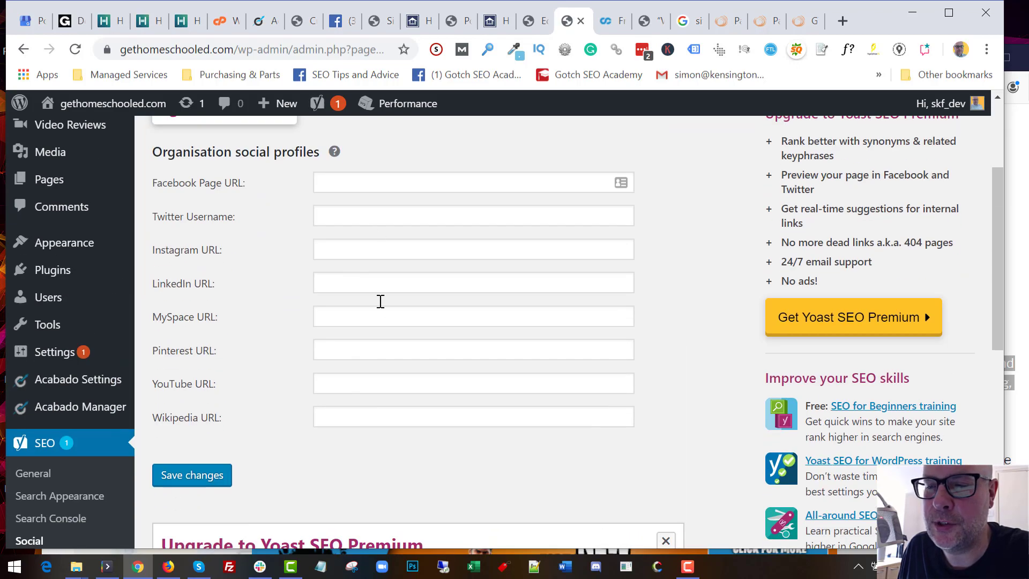
pyautogui.scroll(3, 384, 231)
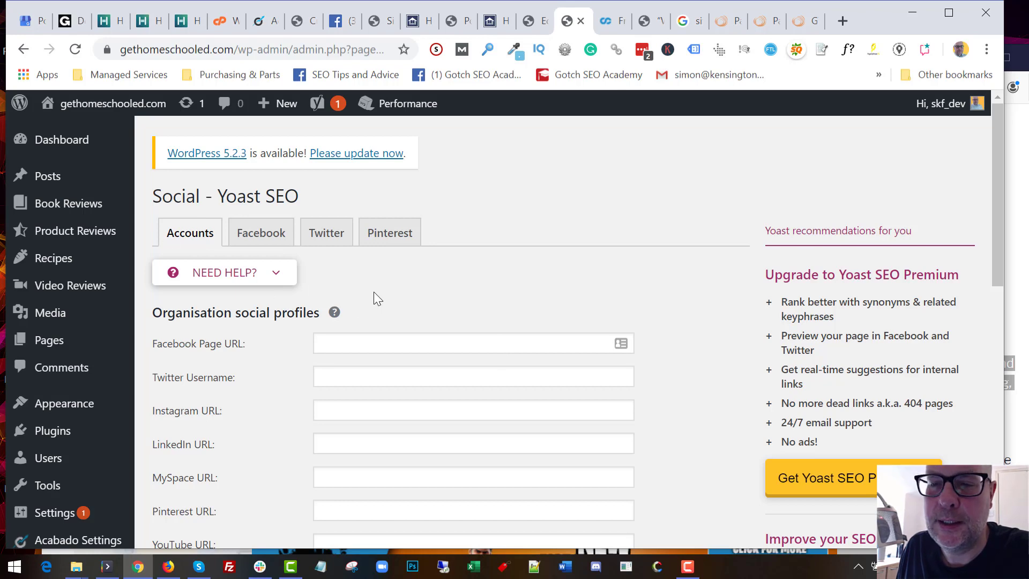
# Open the post "Home Schooling UK Legal Information" for editing and go to its Yoast SEO section
pyautogui.moveTo(64, 186)
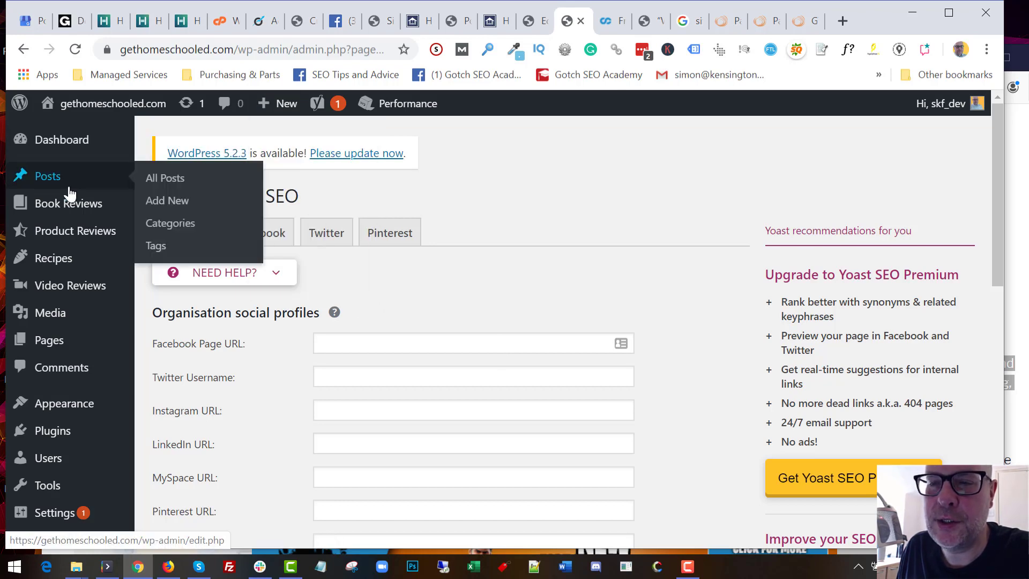
pyautogui.click(163, 182)
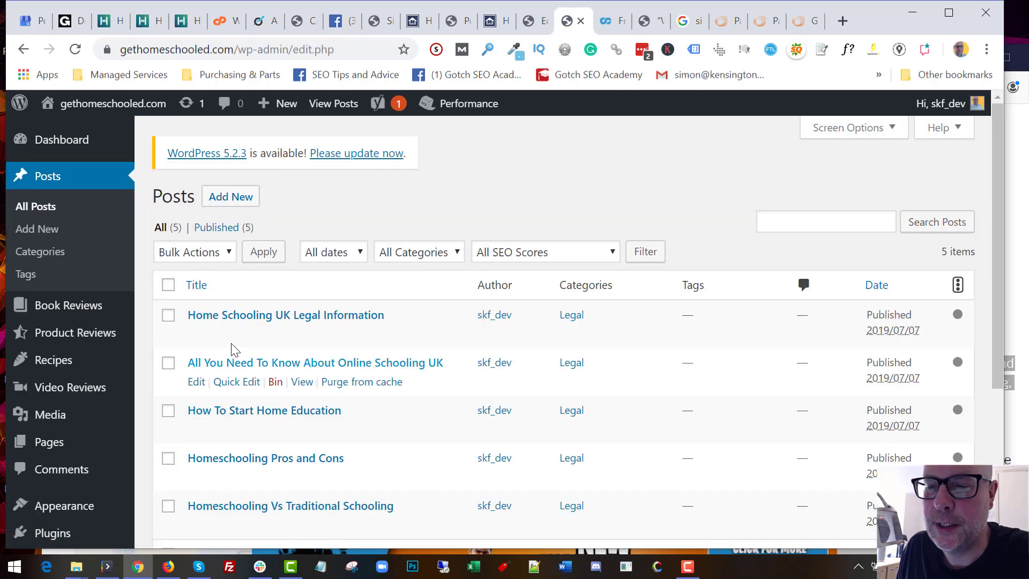
pyautogui.click(197, 335)
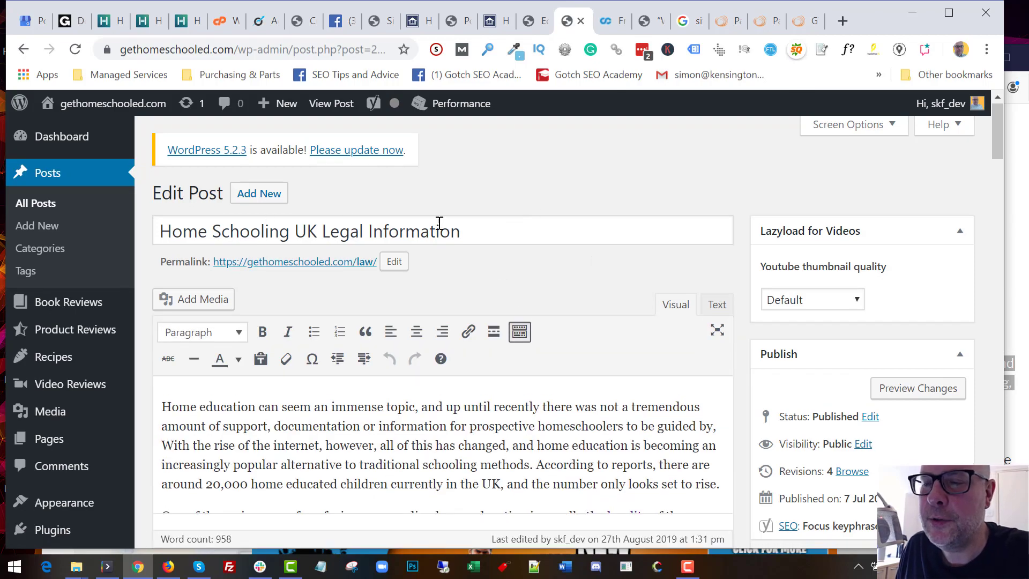
pyautogui.scroll(-20, 492, 266)
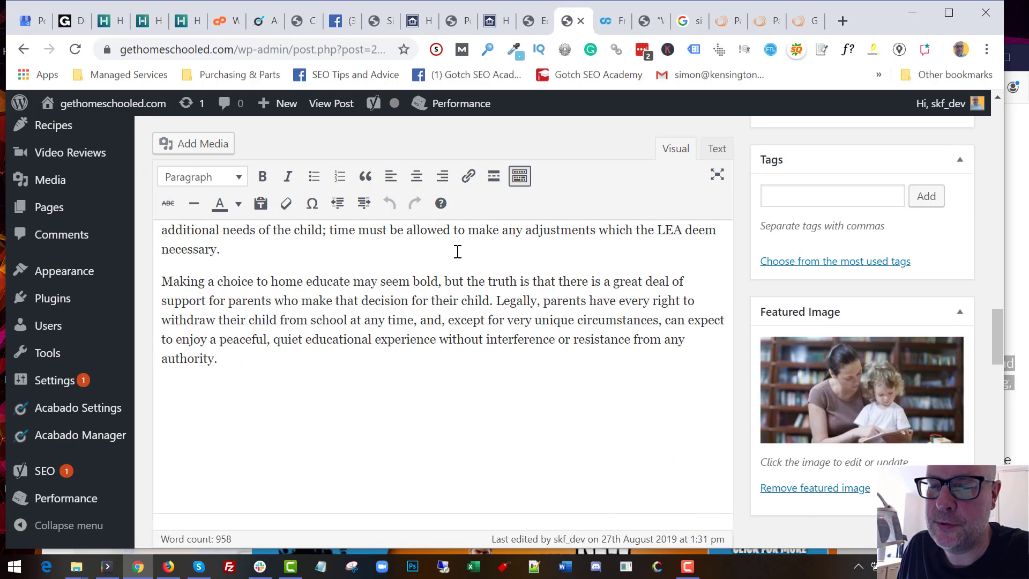
pyautogui.scroll(-3, 458, 257)
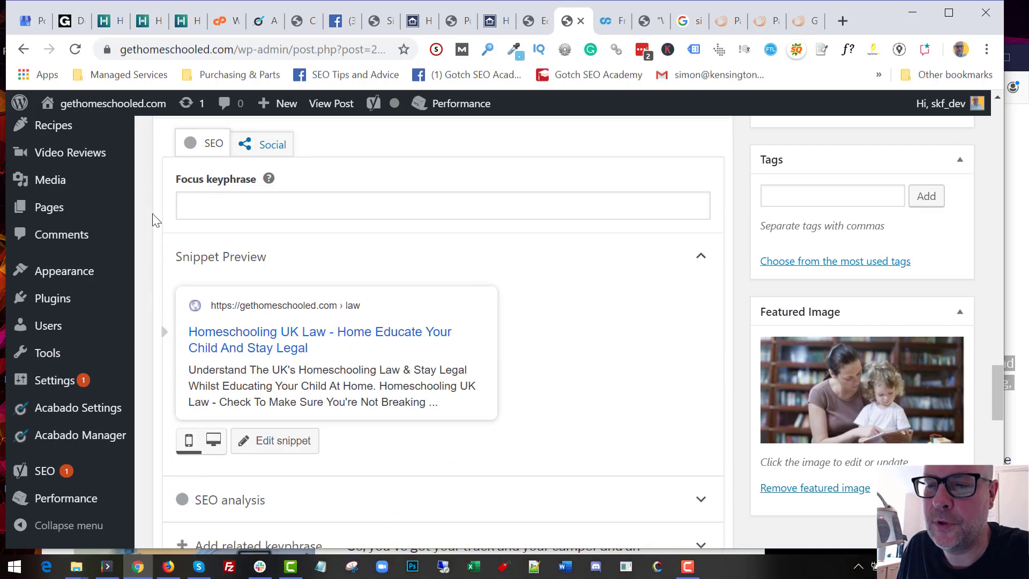
# Examine the post's Yoast SEO section, including the focus keyphrase field and the snippet preview
pyautogui.scroll(3, 405, 304)
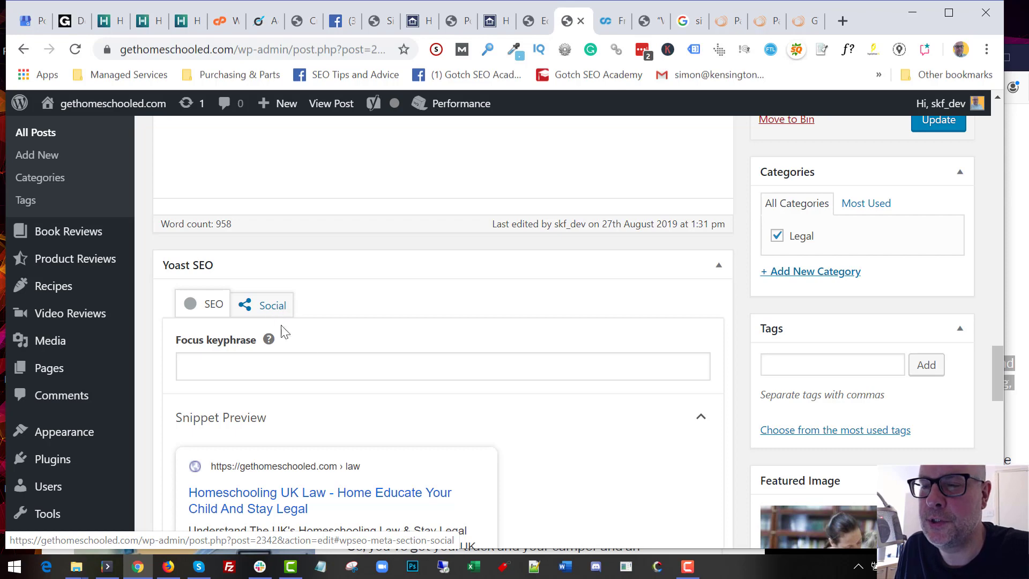
pyautogui.scroll(6, 377, 329)
pyautogui.scroll(-6, 287, 390)
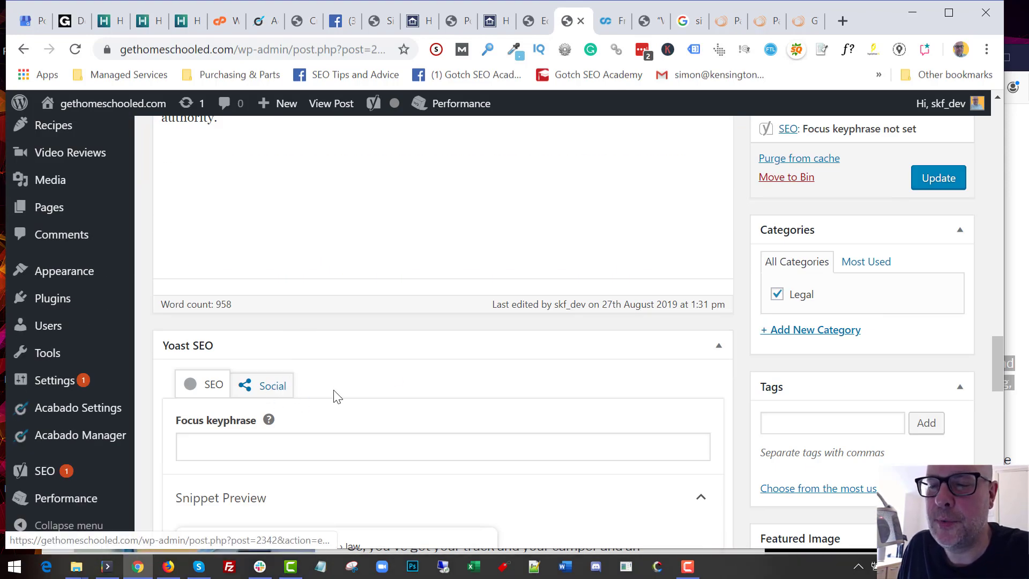
pyautogui.scroll(-2, 333, 395)
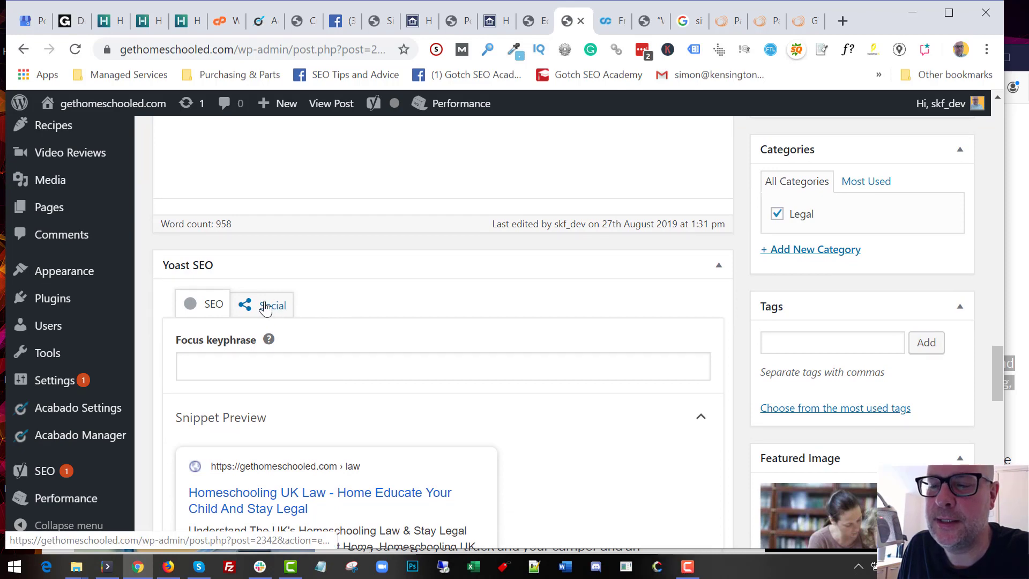
pyautogui.scroll(-2, 379, 299)
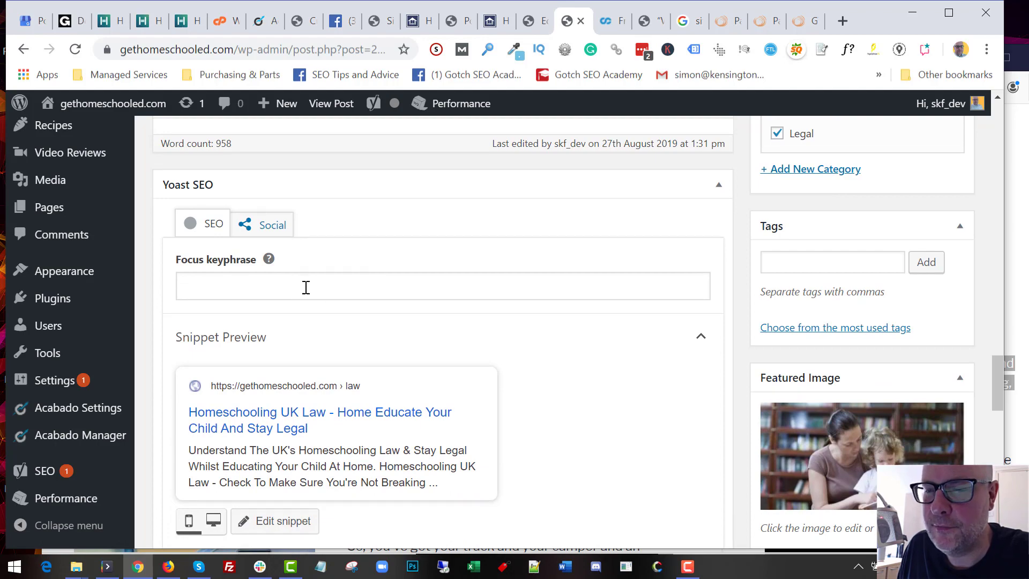
pyautogui.scroll(6, 326, 281)
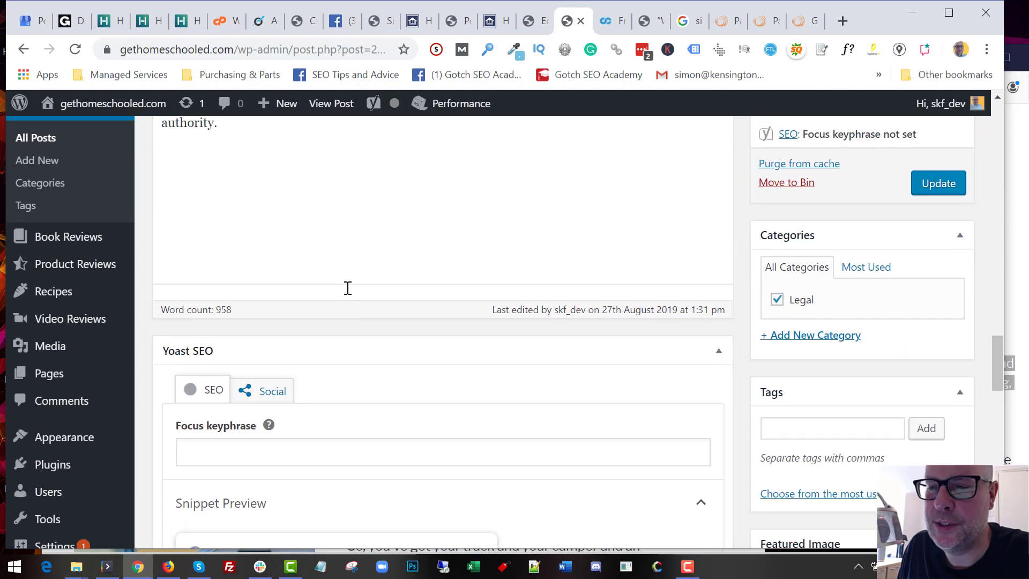
pyautogui.scroll(-6, 355, 287)
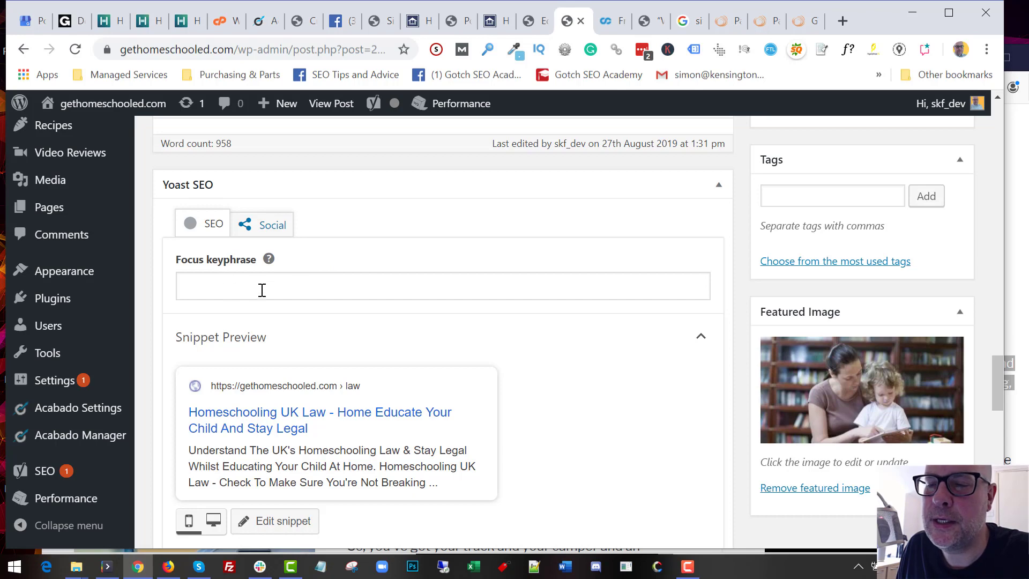
pyautogui.scroll(-1, 332, 290)
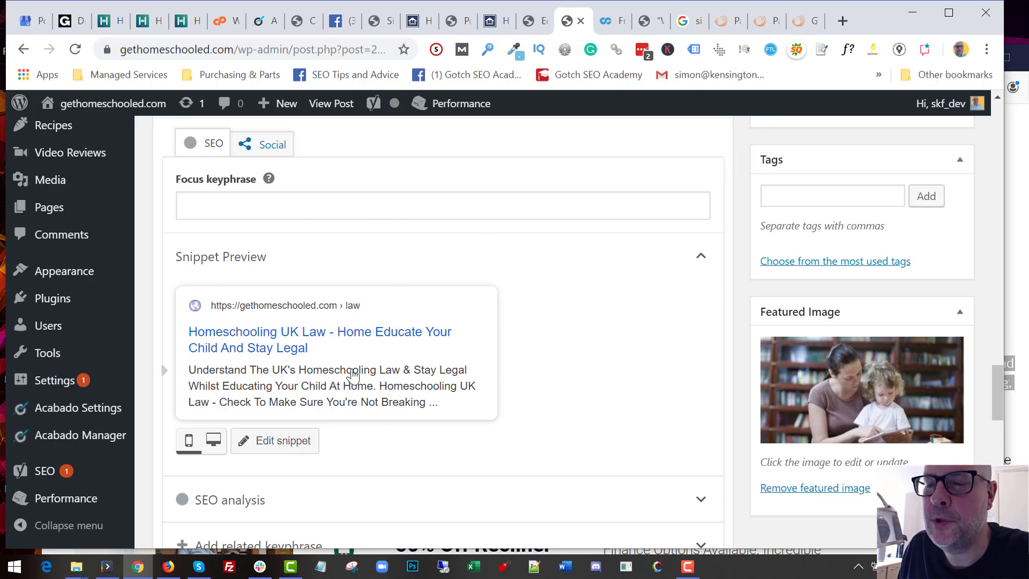
pyautogui.scroll(-1, 351, 378)
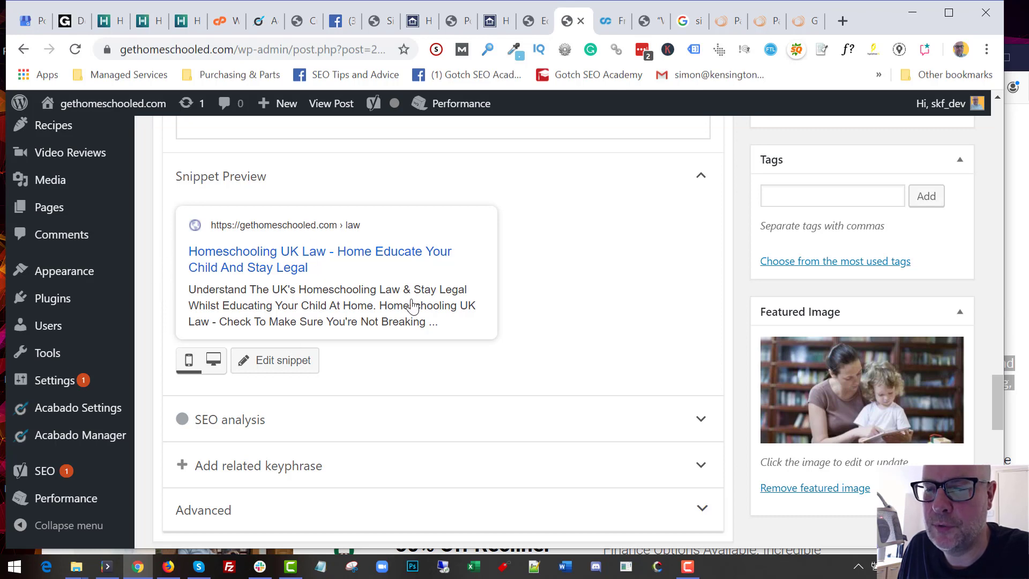
# Open the snippet editor and review the post's SEO title, slug and meta description with their length bars
pyautogui.click(288, 363)
pyautogui.scroll(-1, 367, 360)
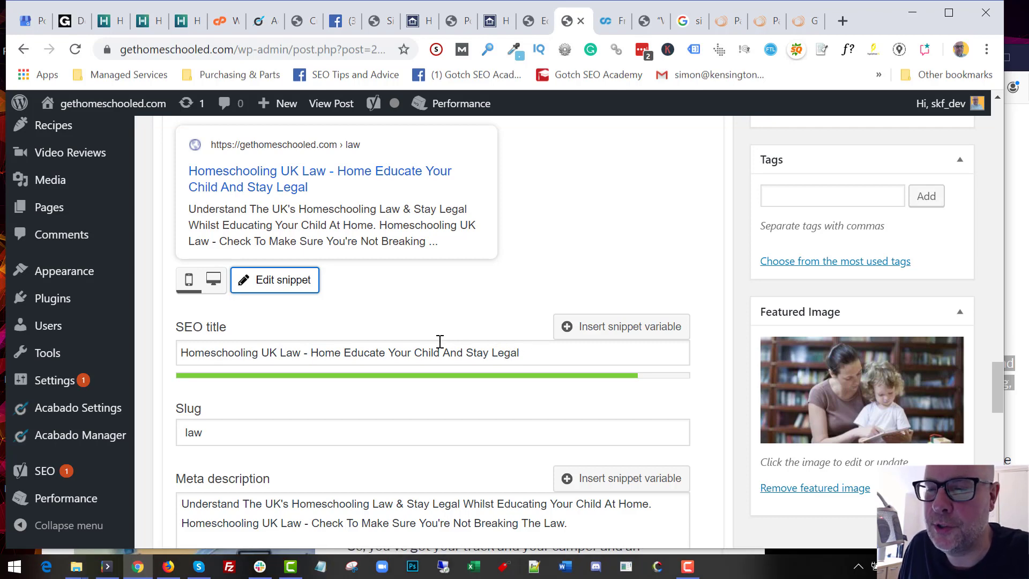
pyautogui.scroll(-3, 405, 345)
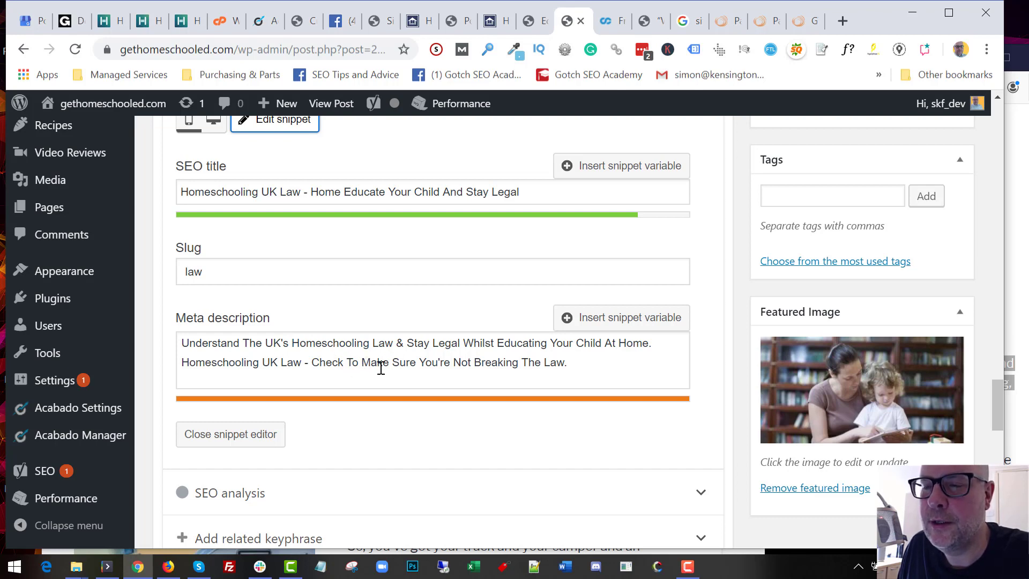
pyautogui.scroll(3, 375, 362)
pyautogui.scroll(-3, 375, 405)
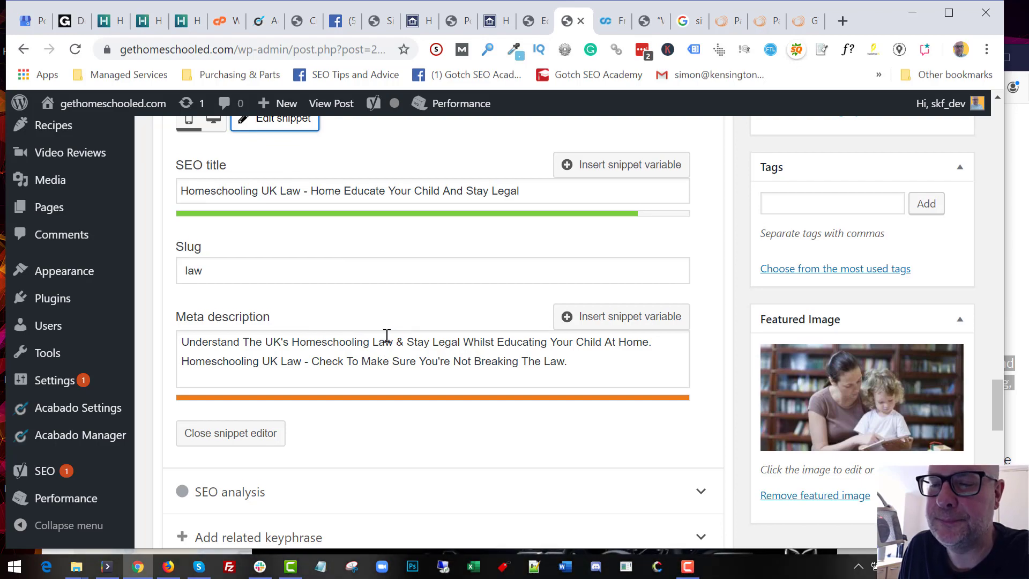
pyautogui.scroll(-1, 387, 335)
pyautogui.scroll(3, 448, 328)
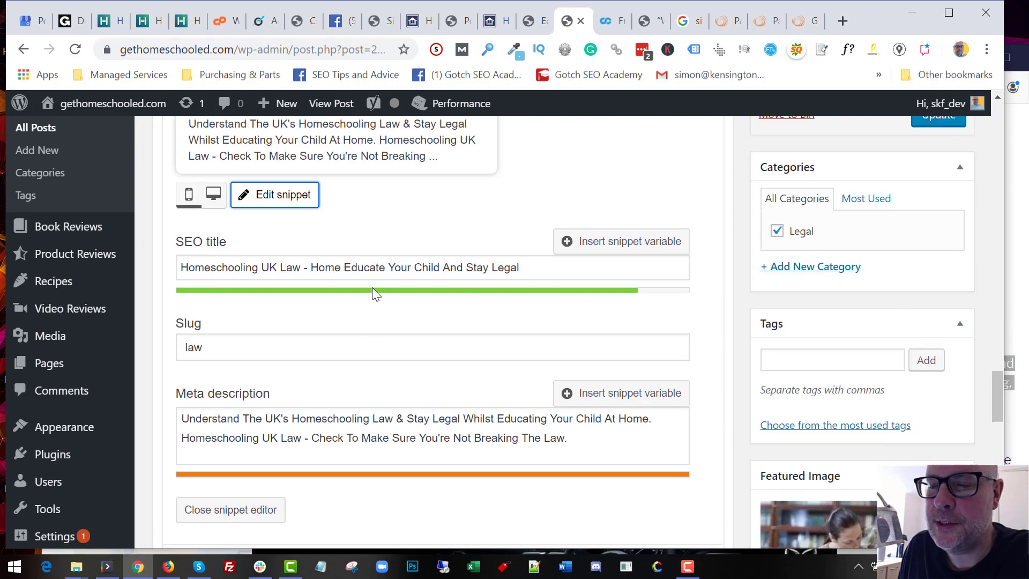
pyautogui.scroll(-3, 375, 294)
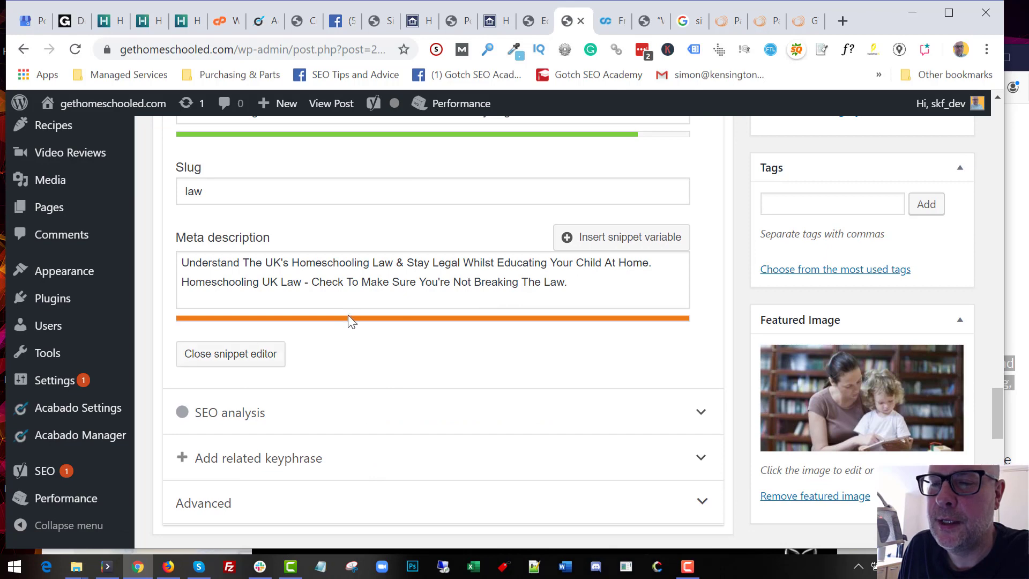
# Show the post's Yoast social settings and expand both the Facebook and Twitter sections
pyautogui.scroll(10, 354, 322)
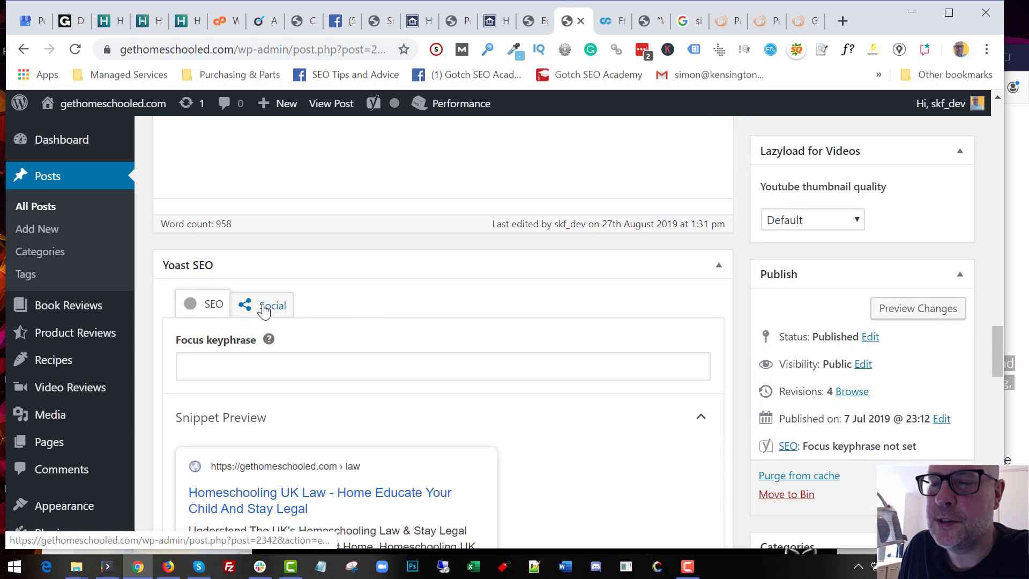
pyautogui.click(264, 309)
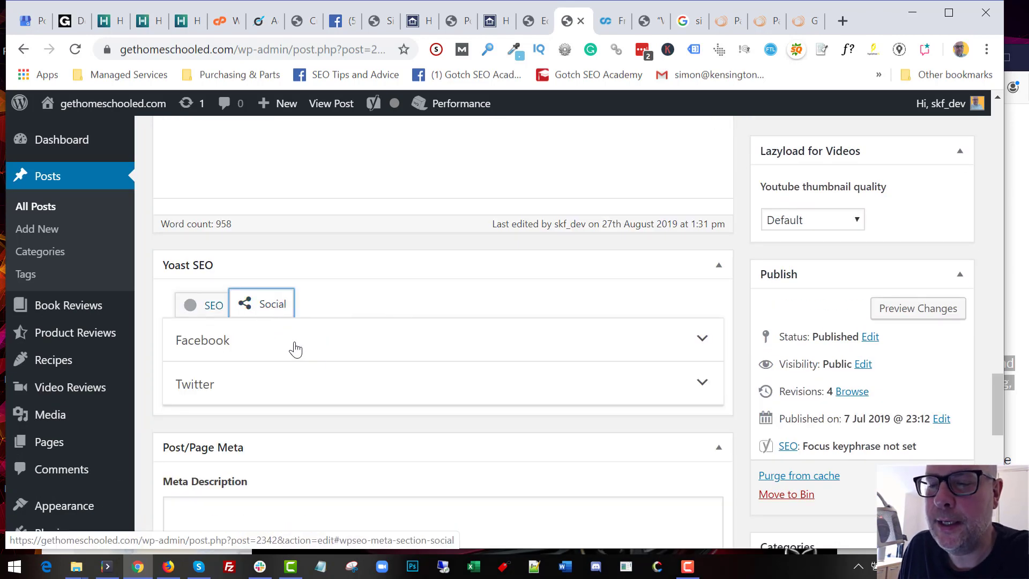
pyautogui.click(400, 349)
pyautogui.scroll(-3, 413, 306)
pyautogui.scroll(-6, 391, 327)
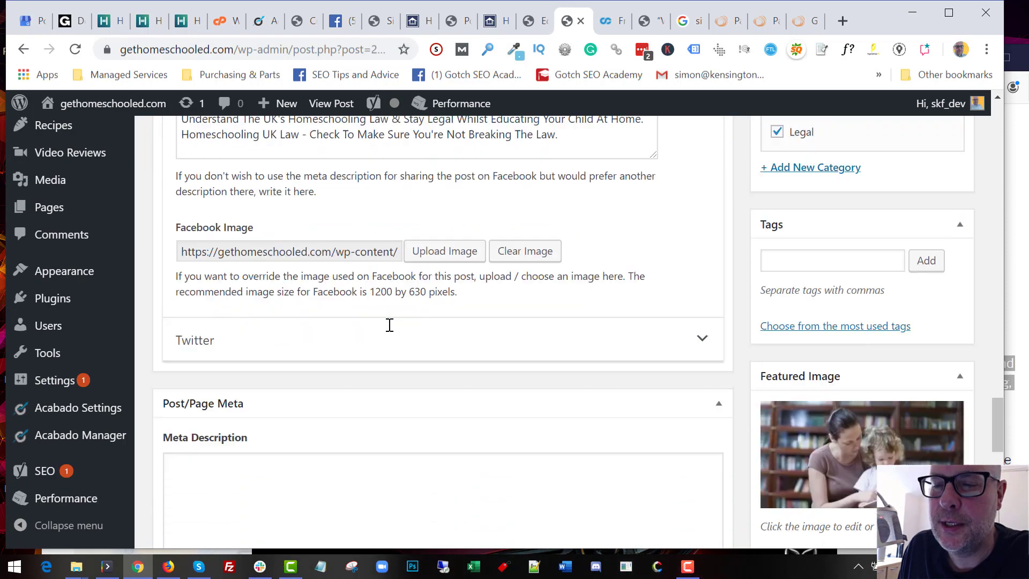
pyautogui.scroll(-2, 390, 325)
pyautogui.click(289, 275)
pyautogui.scroll(8, 395, 340)
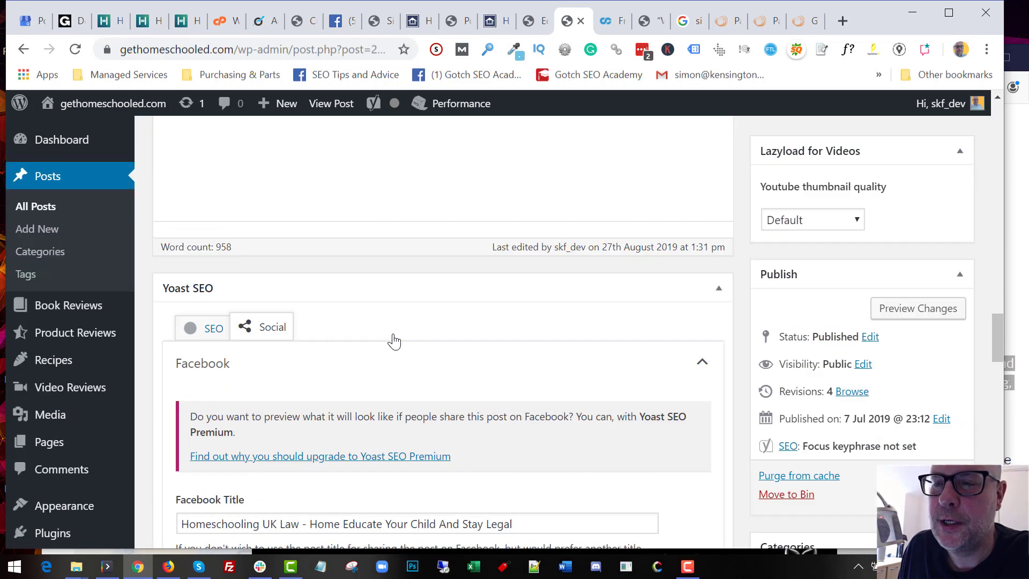
# Review the post's Facebook title, description and image settings
pyautogui.scroll(-3, 429, 351)
pyautogui.scroll(-1, 434, 318)
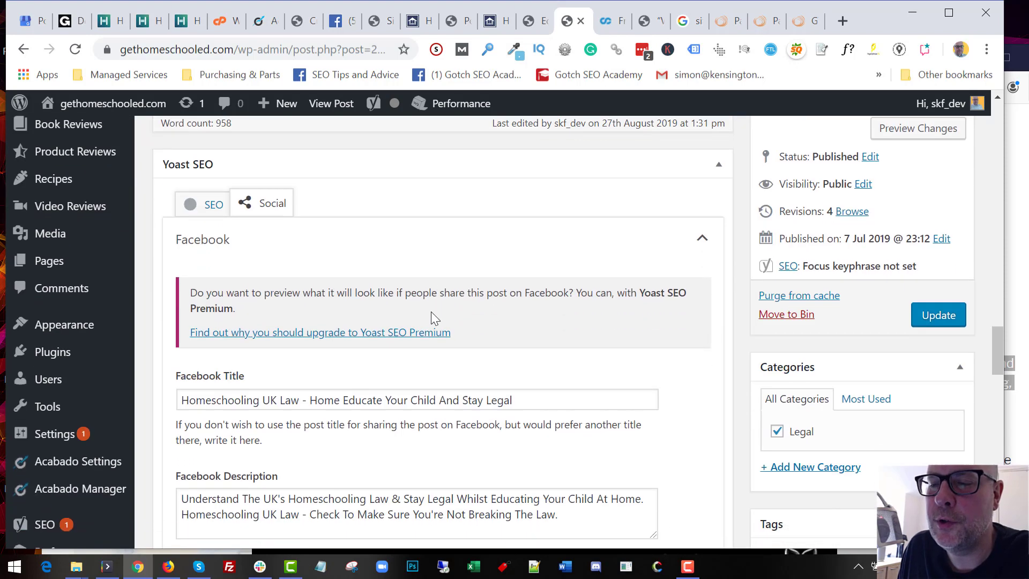
pyautogui.scroll(-3, 434, 318)
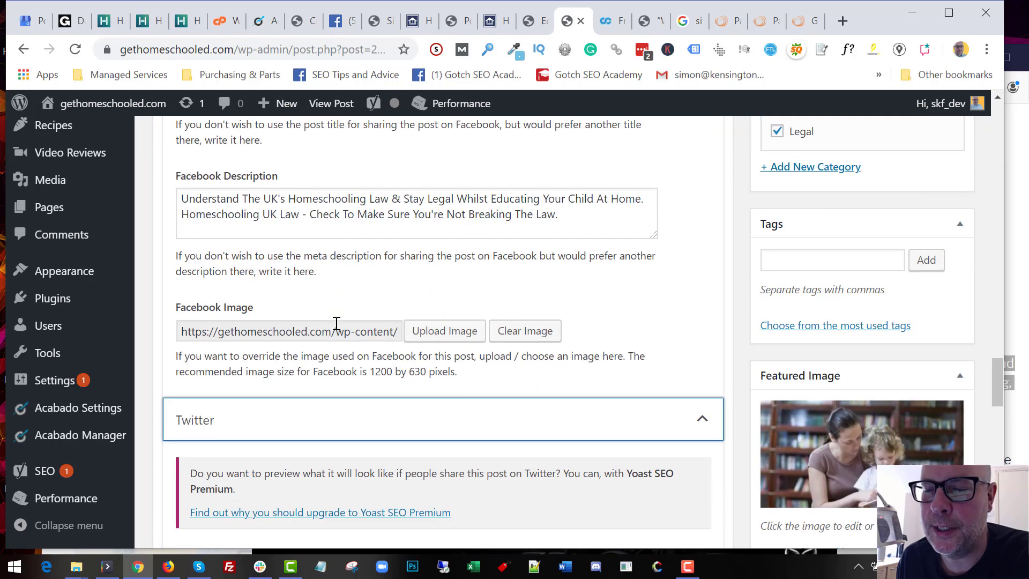
pyautogui.scroll(-3, 327, 324)
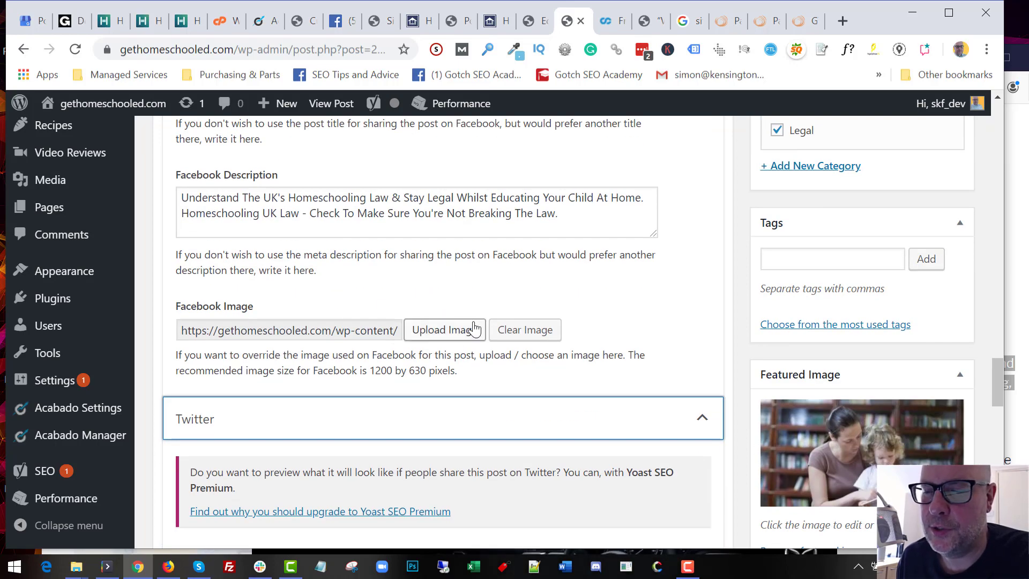
pyautogui.scroll(4, 321, 331)
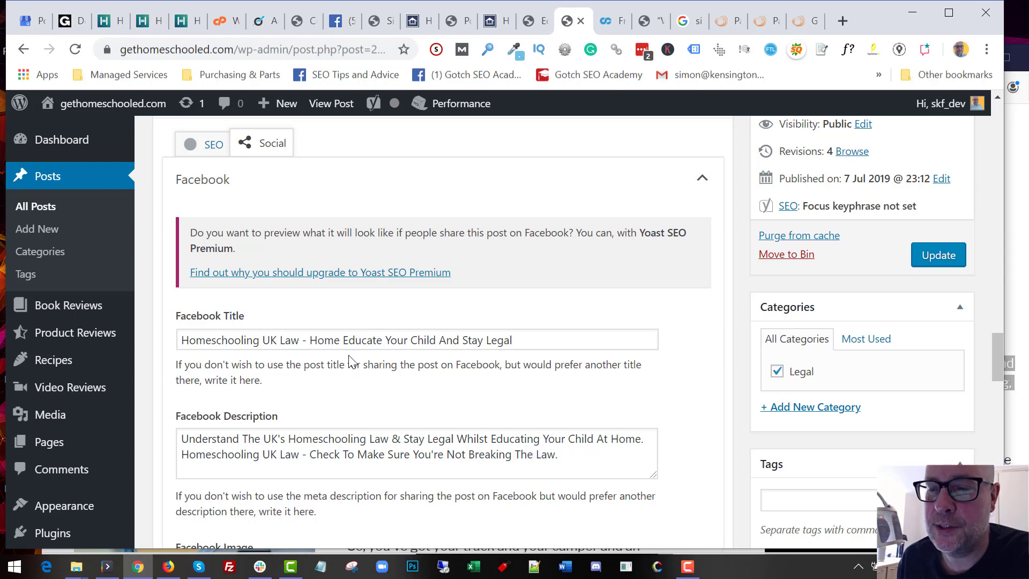
# Compare the post's search snippet with its social settings and review the Twitter title, description and image
pyautogui.click(210, 146)
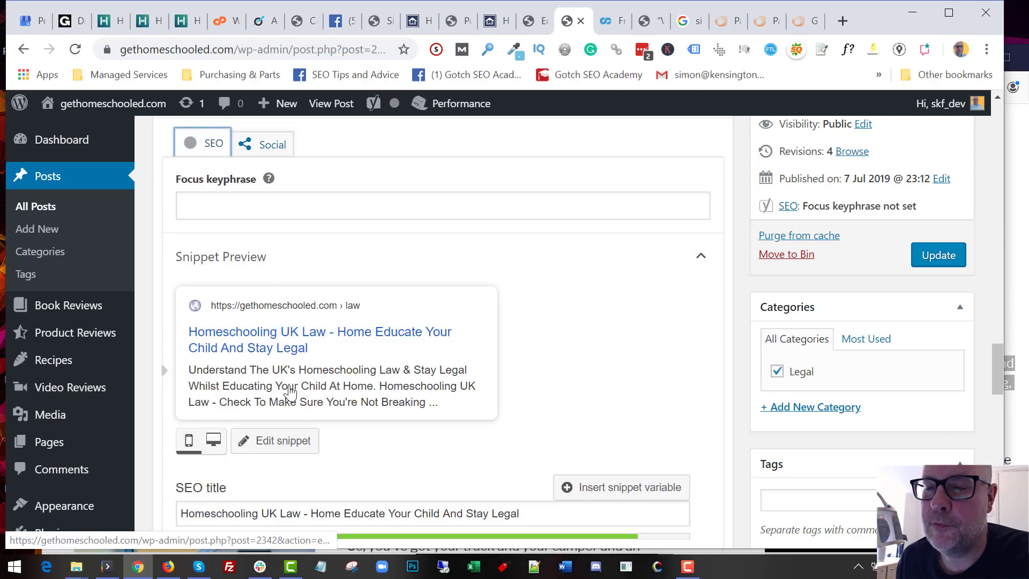
pyautogui.click(270, 148)
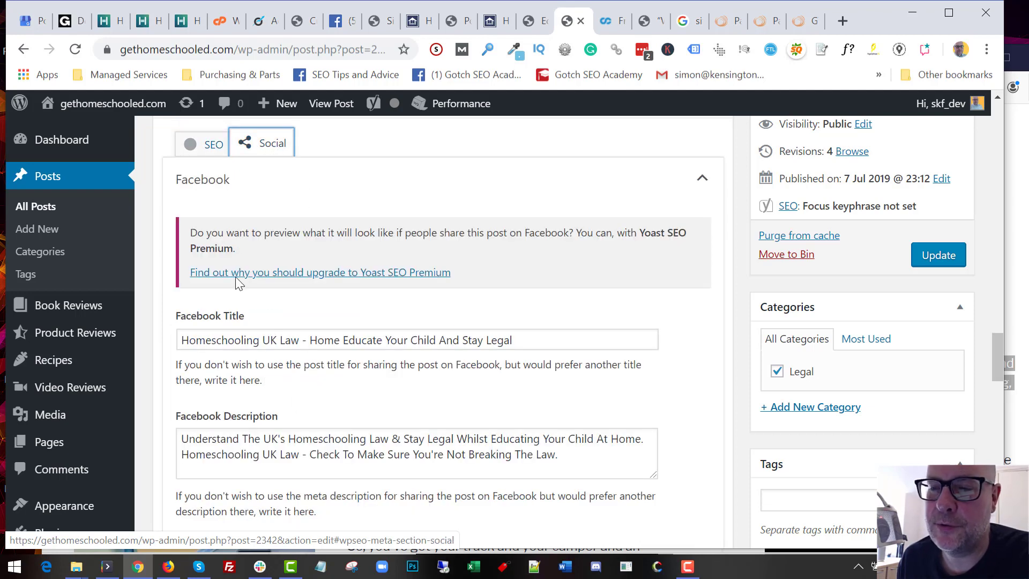
pyautogui.scroll(-5, 315, 384)
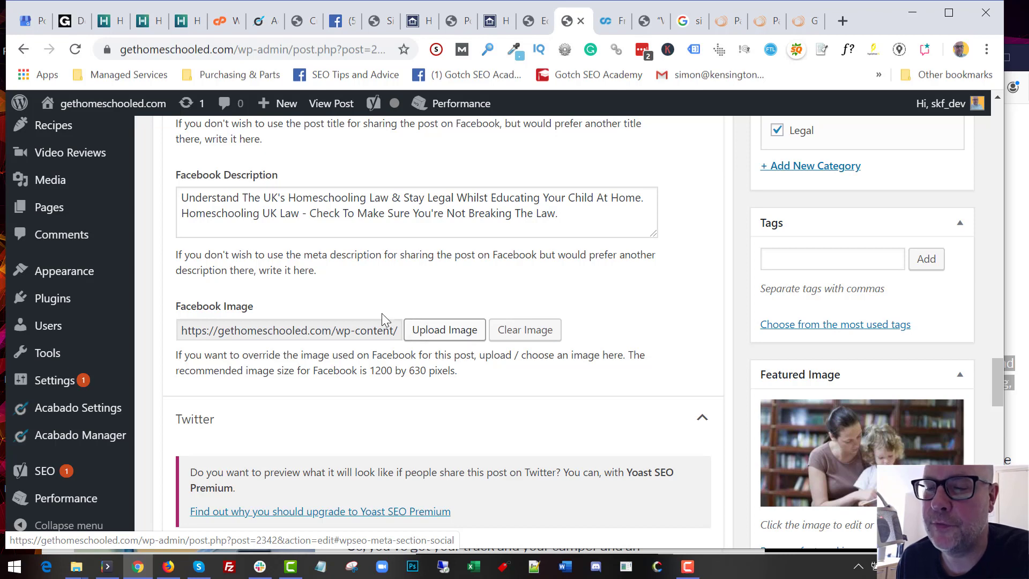
pyautogui.scroll(-5, 386, 322)
pyautogui.scroll(-3, 413, 308)
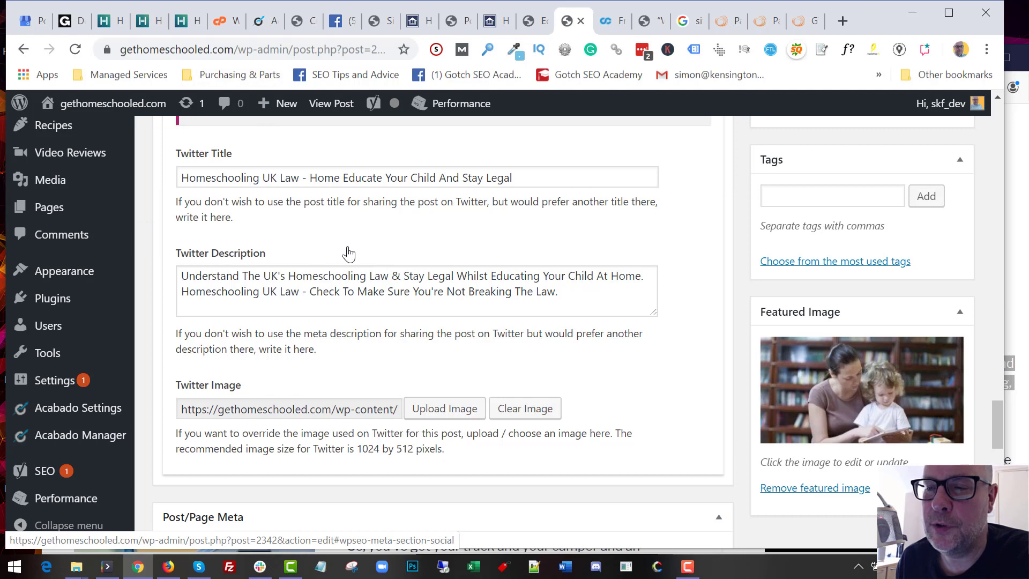
pyautogui.scroll(2, 343, 246)
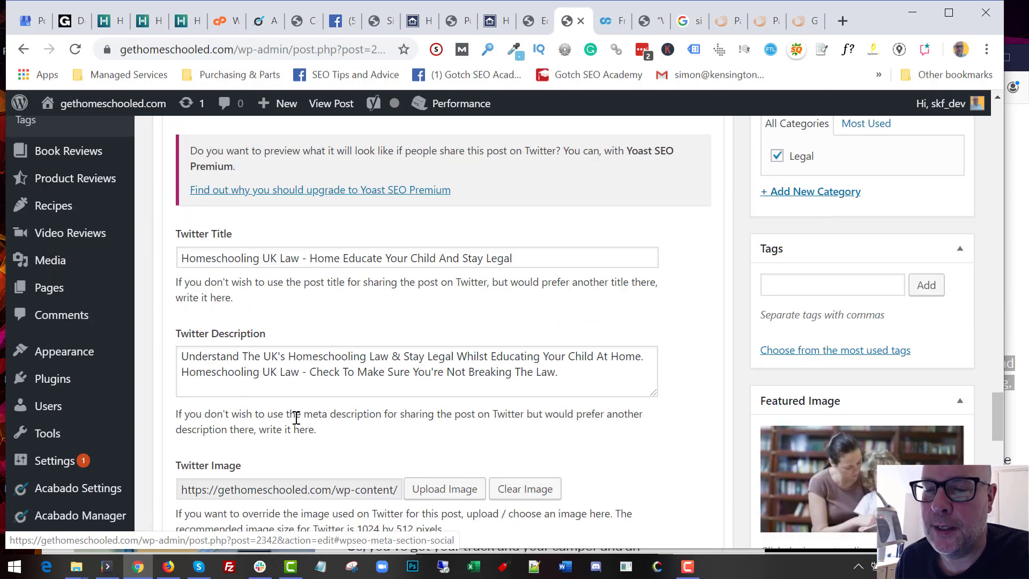
# Review the Facebook and Twitter fields of the post and their recommended image sizes, down to the Post/Page Meta section
pyautogui.scroll(-3, 366, 395)
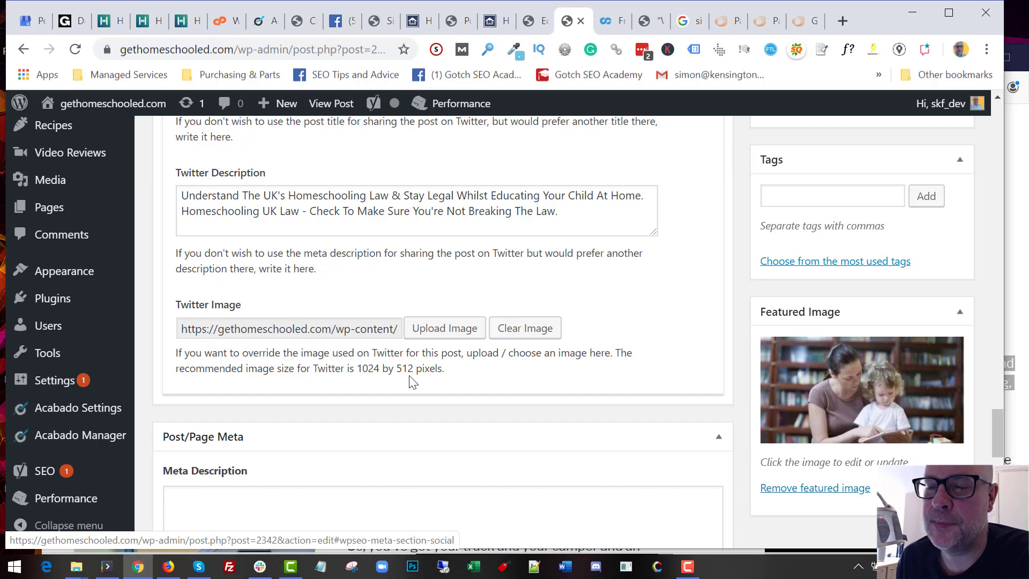
pyautogui.scroll(8, 453, 382)
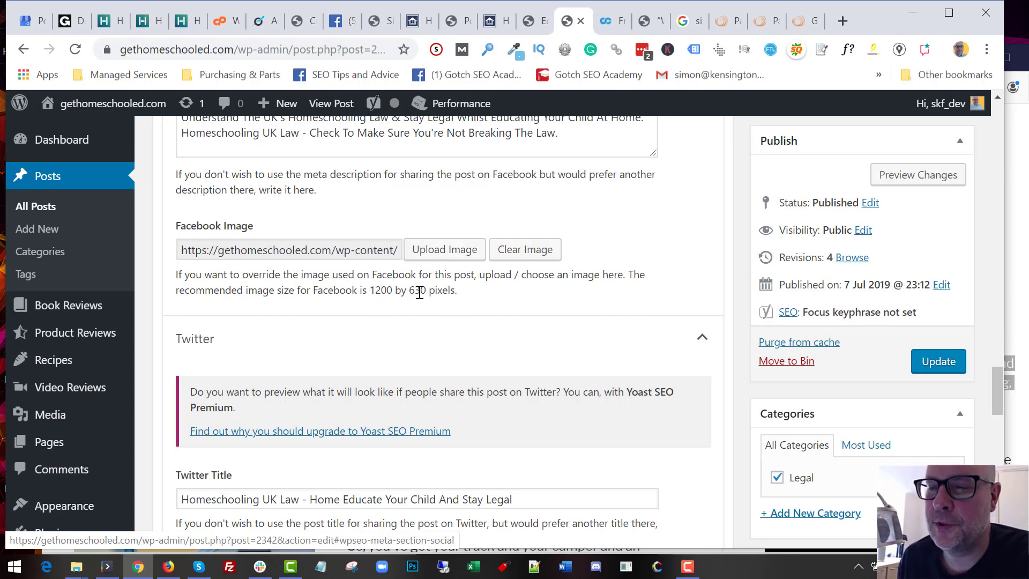
pyautogui.scroll(3, 419, 292)
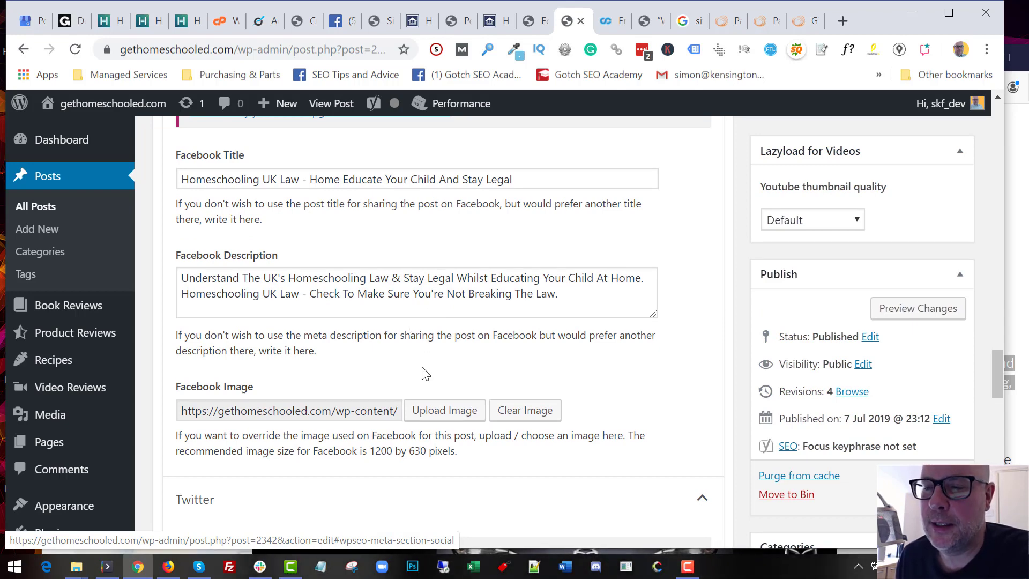
pyautogui.scroll(3, 435, 381)
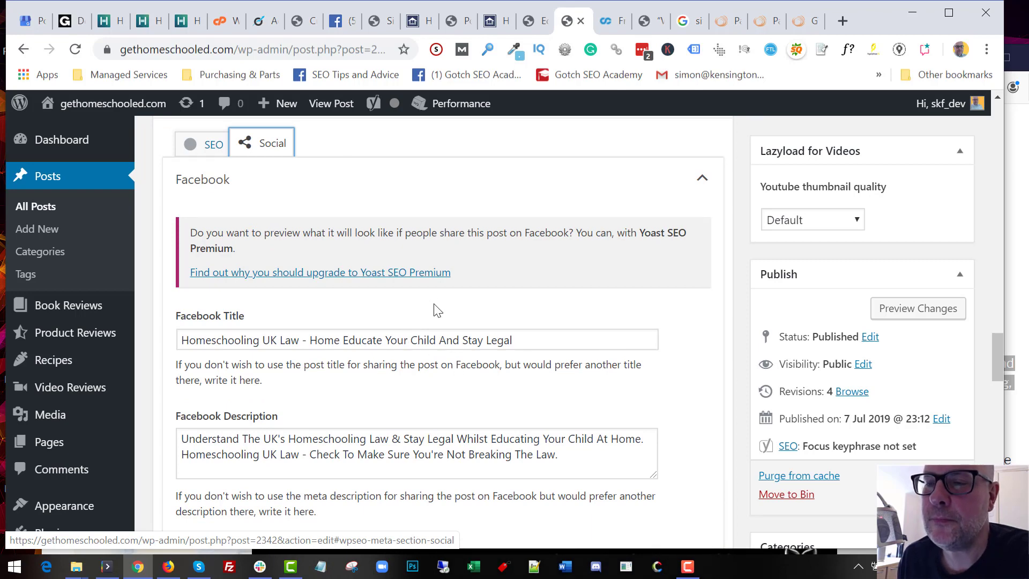
pyautogui.scroll(-1, 436, 310)
pyautogui.scroll(5, 396, 306)
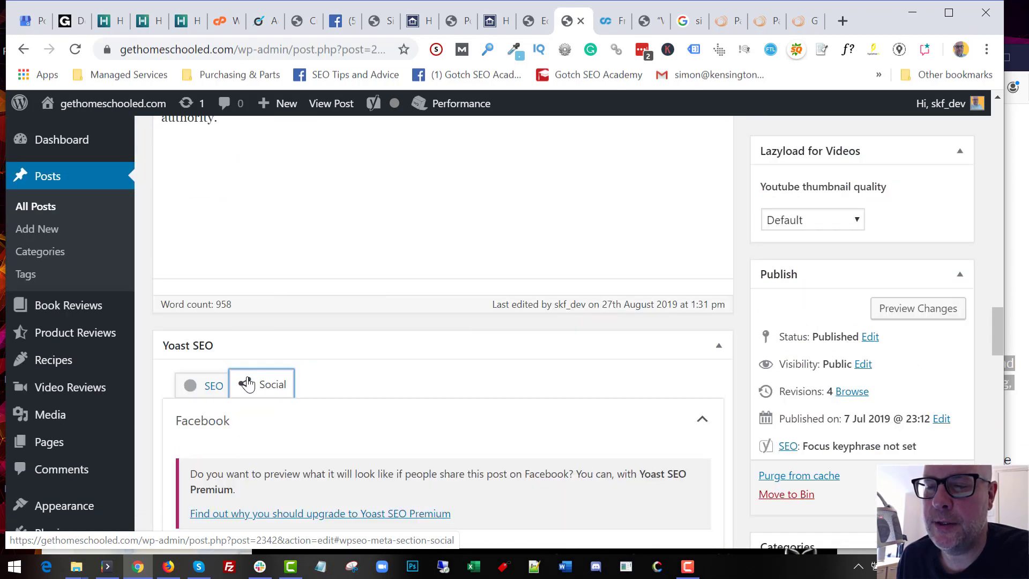
pyautogui.scroll(-10, 340, 379)
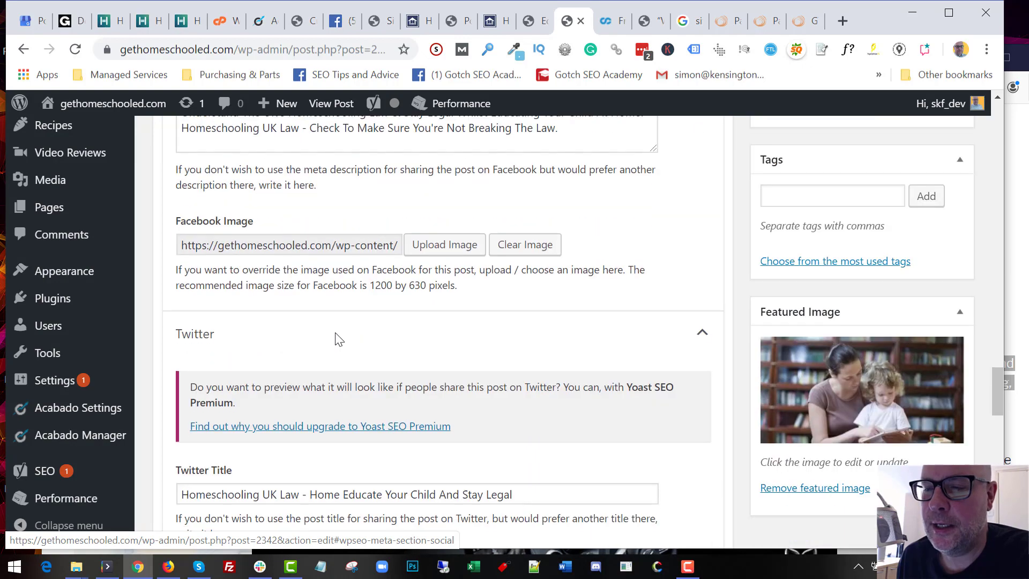
pyautogui.scroll(-20, 338, 339)
pyautogui.scroll(7, 525, 326)
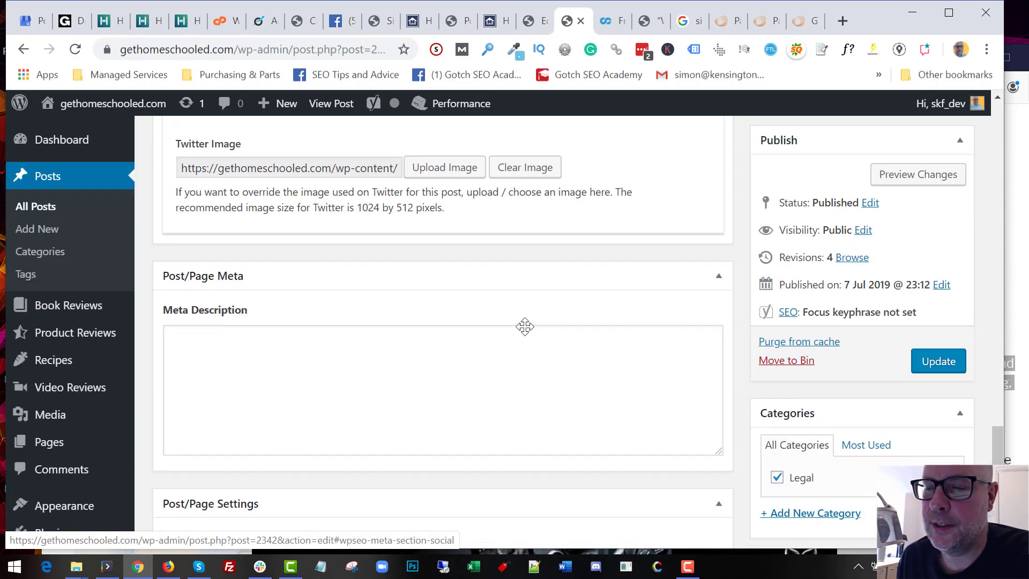
# Return to the publishing options and update the published post
pyautogui.scroll(9, 590, 348)
pyautogui.scroll(-2, 643, 332)
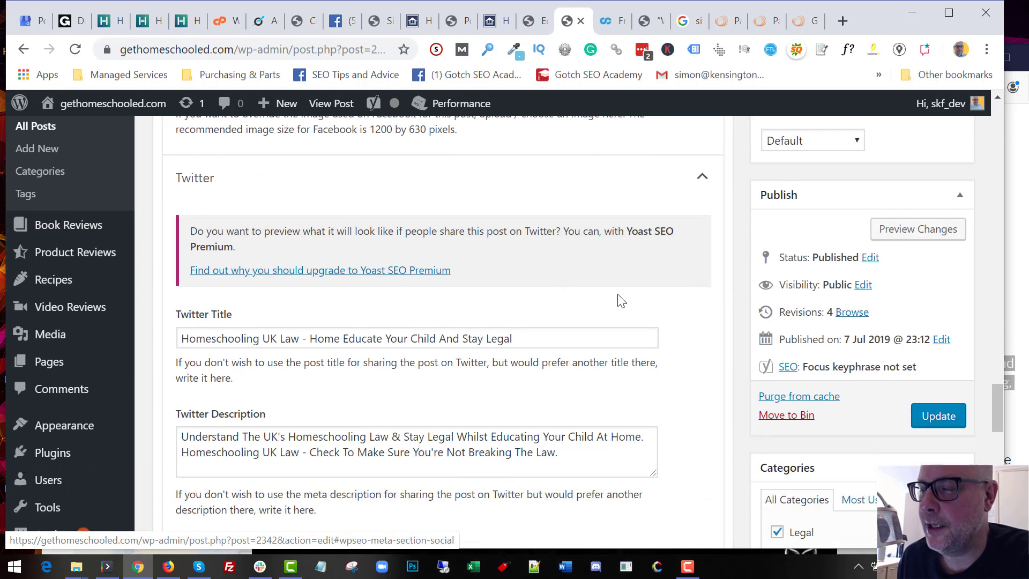
pyautogui.click(932, 413)
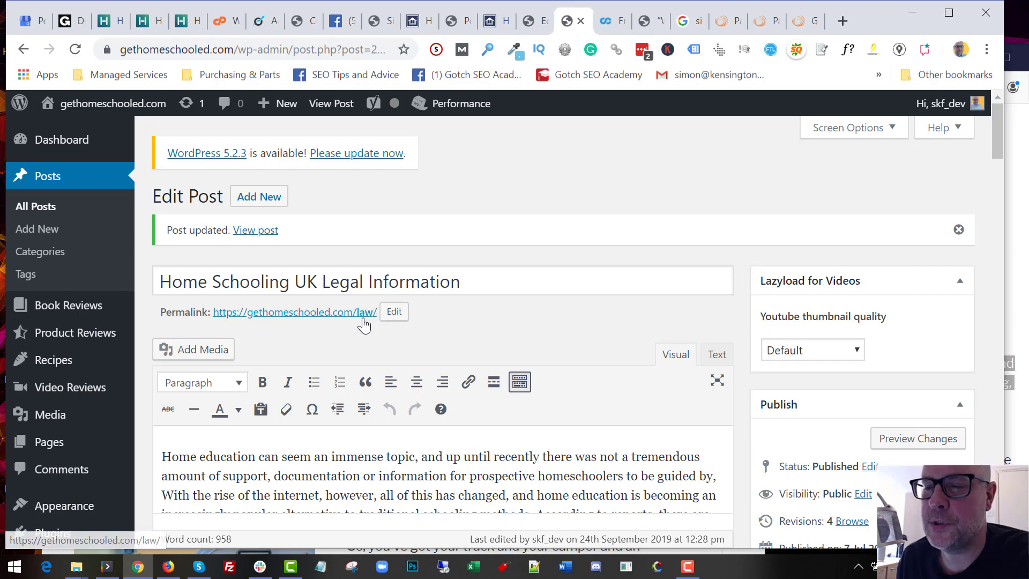
# Open the snippet editor in the post's Yoast SEO section and check the SEO title and slug
pyautogui.scroll(-15, 413, 309)
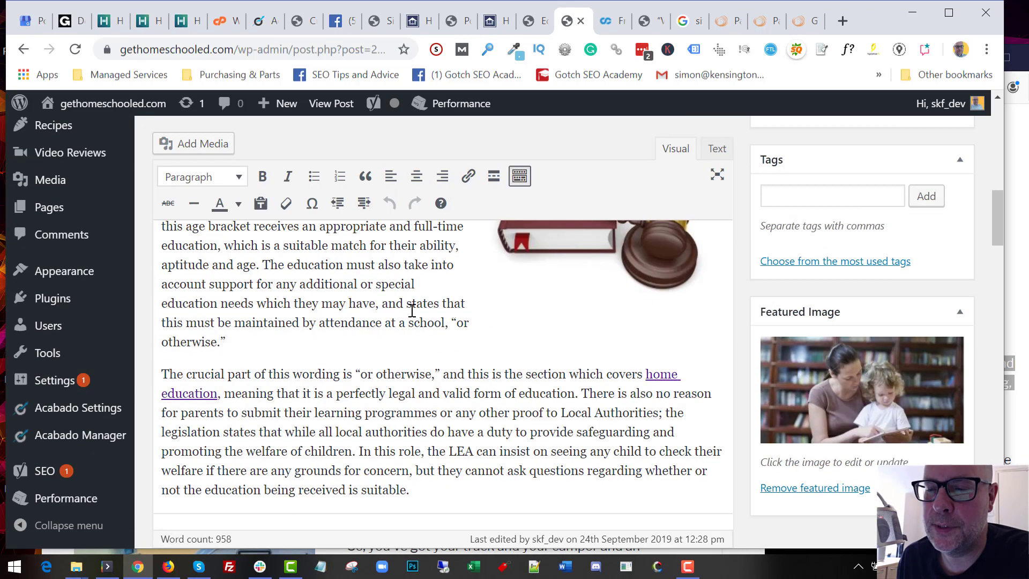
pyautogui.scroll(-12, 412, 310)
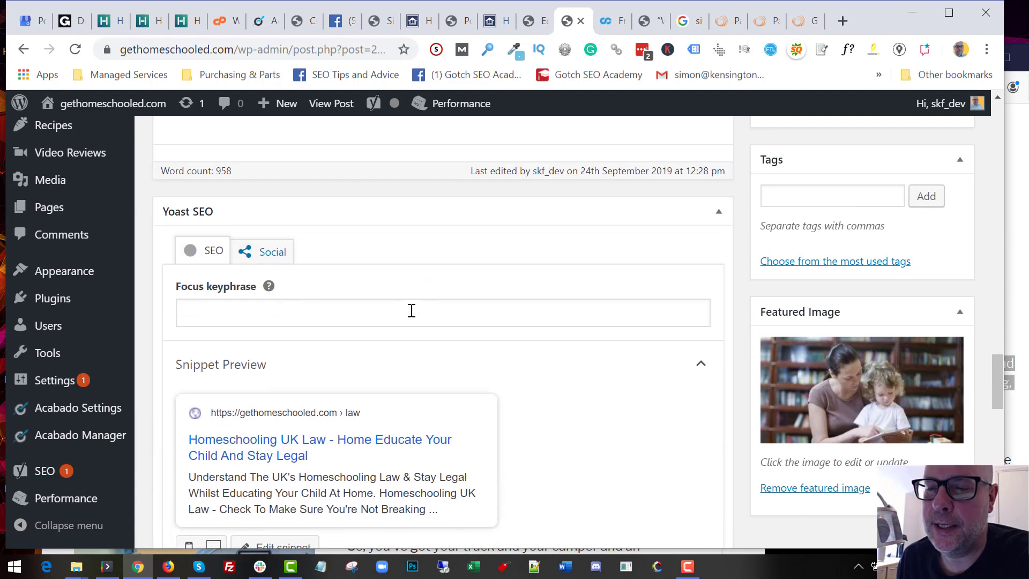
pyautogui.click(270, 335)
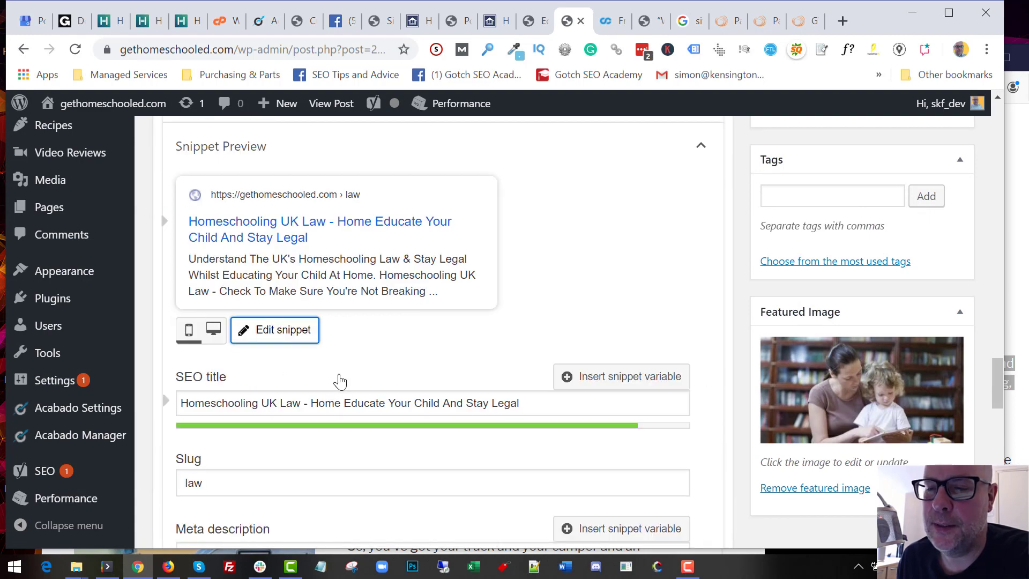
pyautogui.scroll(10, 307, 385)
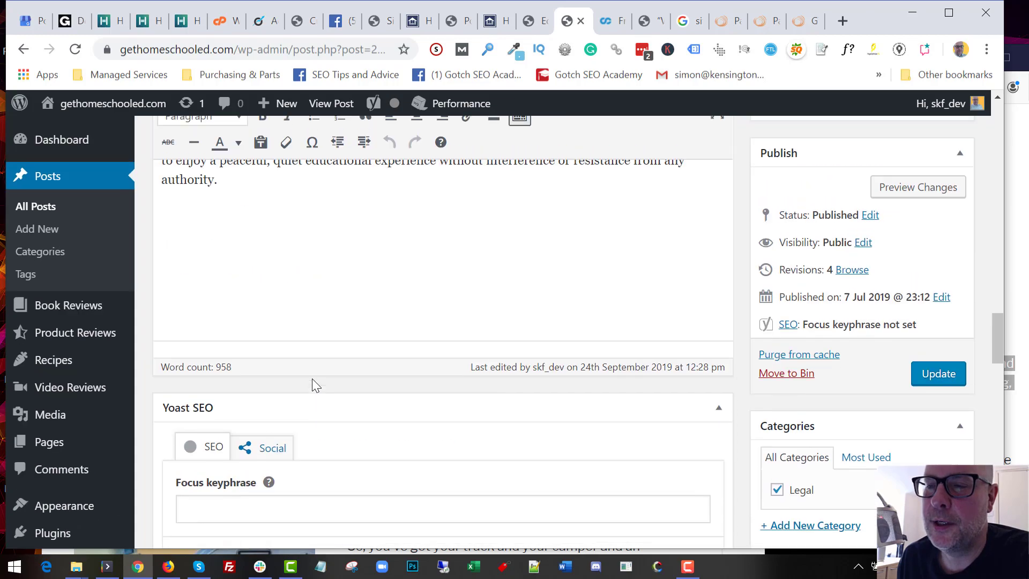
# Open the post's permalink slug for editing and accept it as law
pyautogui.scroll(15, 313, 379)
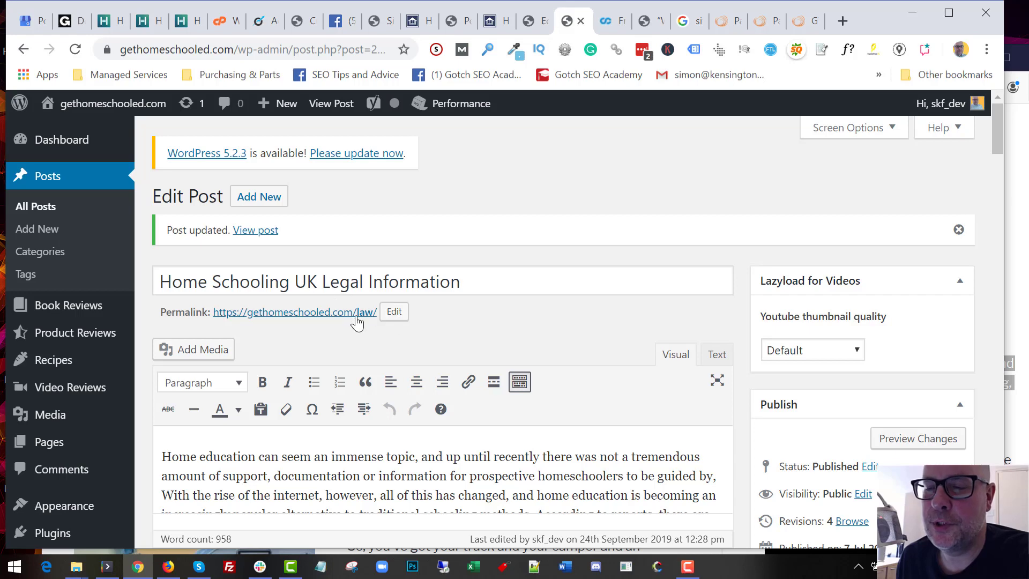
pyautogui.click(394, 317)
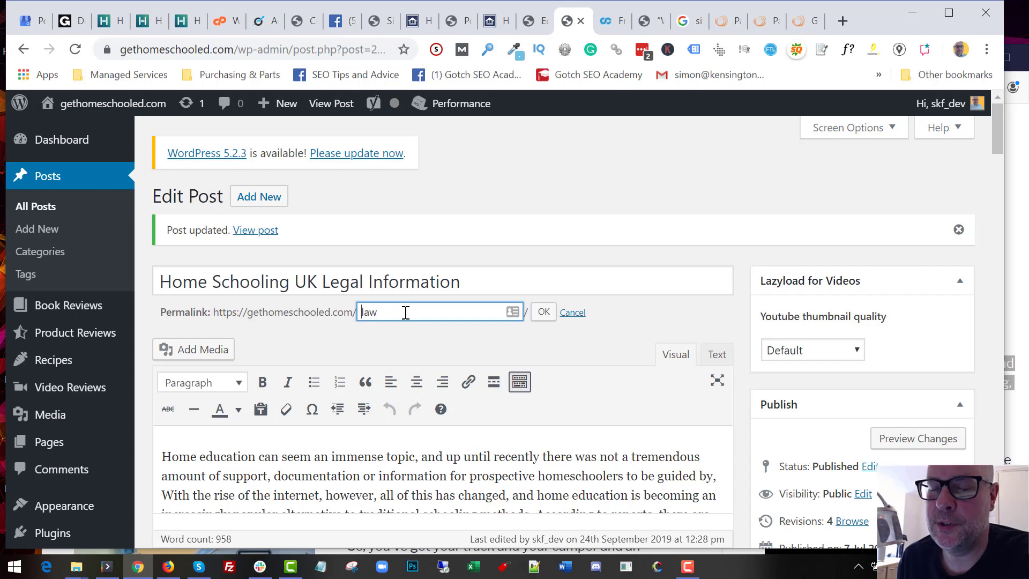
pyautogui.click(358, 314)
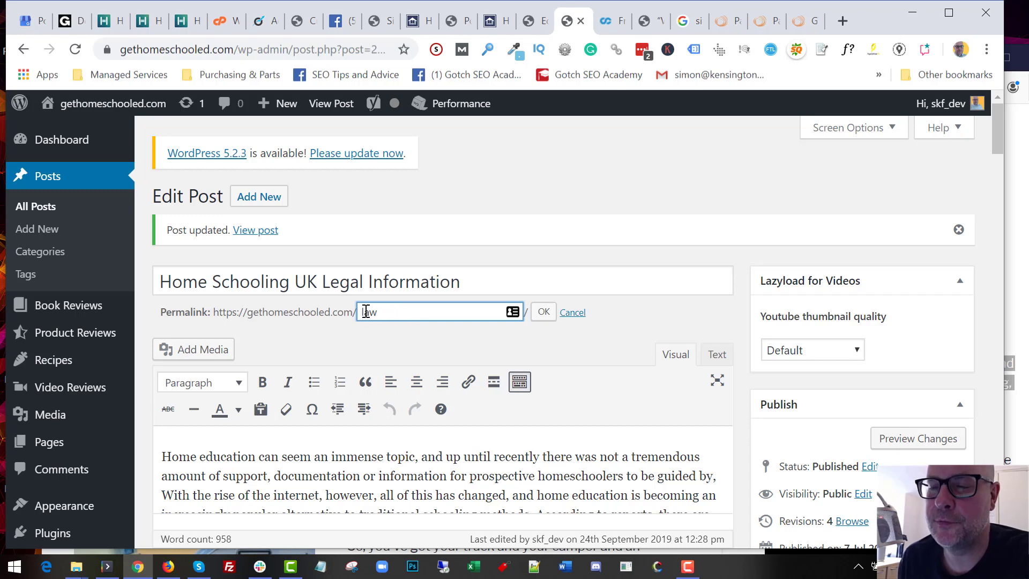
pyautogui.click(543, 312)
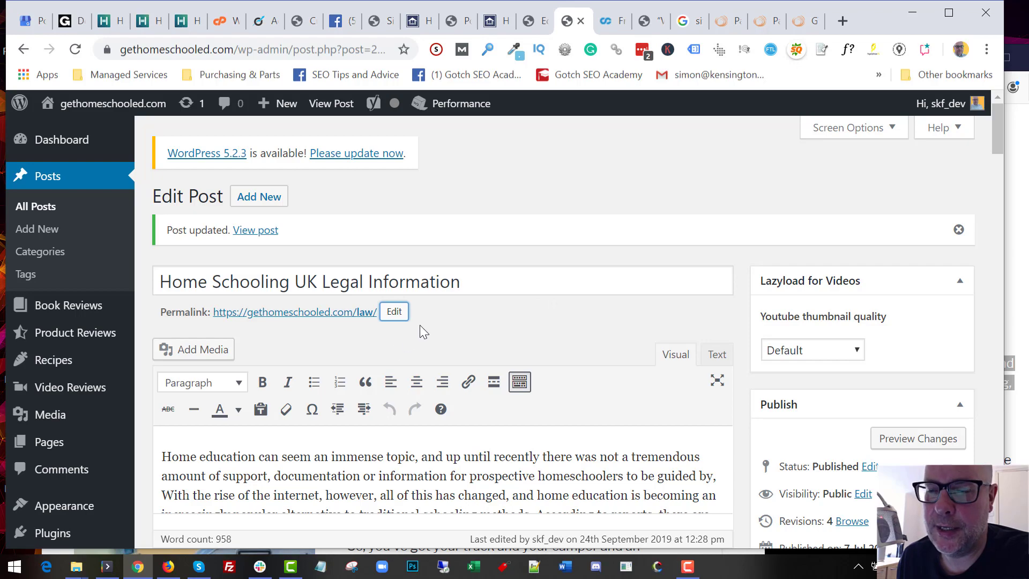
# Compare the URL in the Yoast snippet preview with the permalink under the post title
pyautogui.scroll(-4, 666, 322)
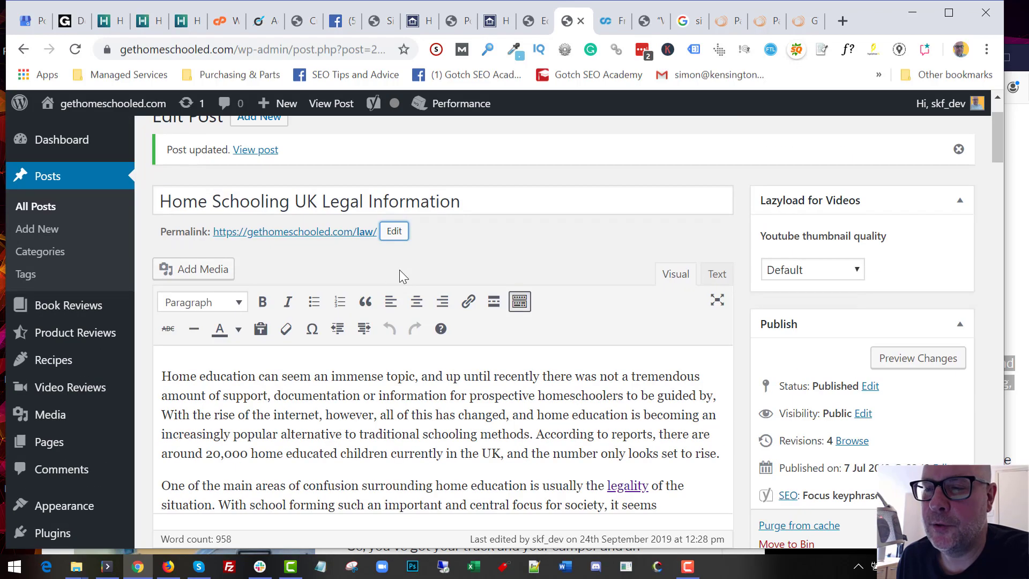
pyautogui.scroll(-20, 343, 301)
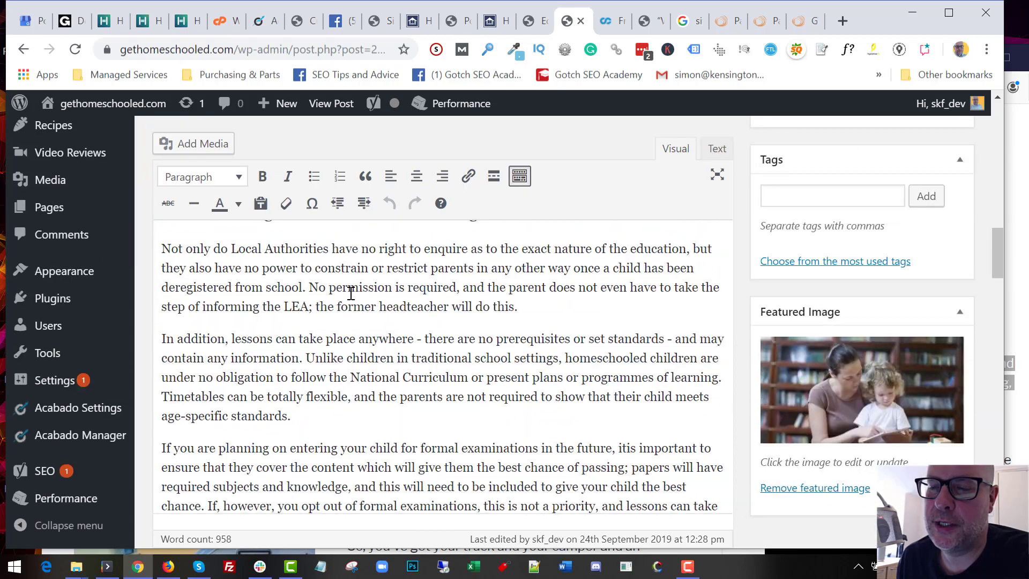
pyautogui.scroll(-7, 347, 287)
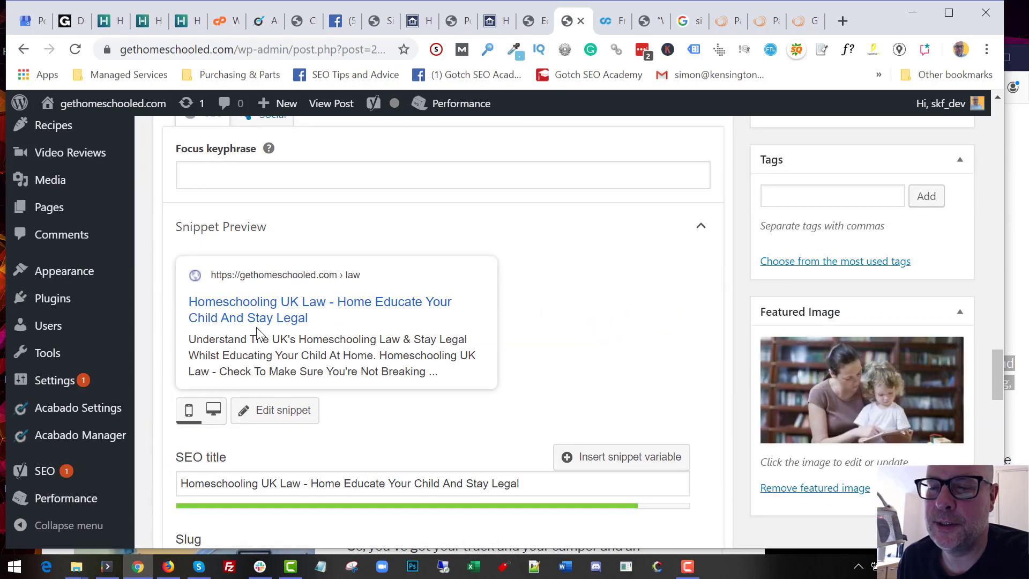
pyautogui.scroll(20, 336, 300)
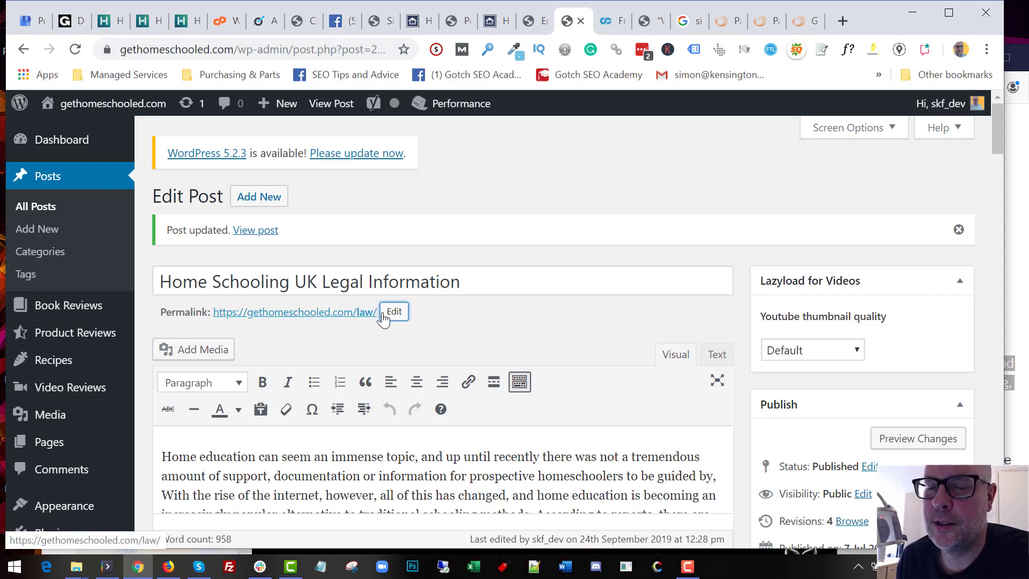
# Open the site's Permalink Settings page
pyautogui.scroll(-2, 383, 319)
pyautogui.scroll(-4, 383, 320)
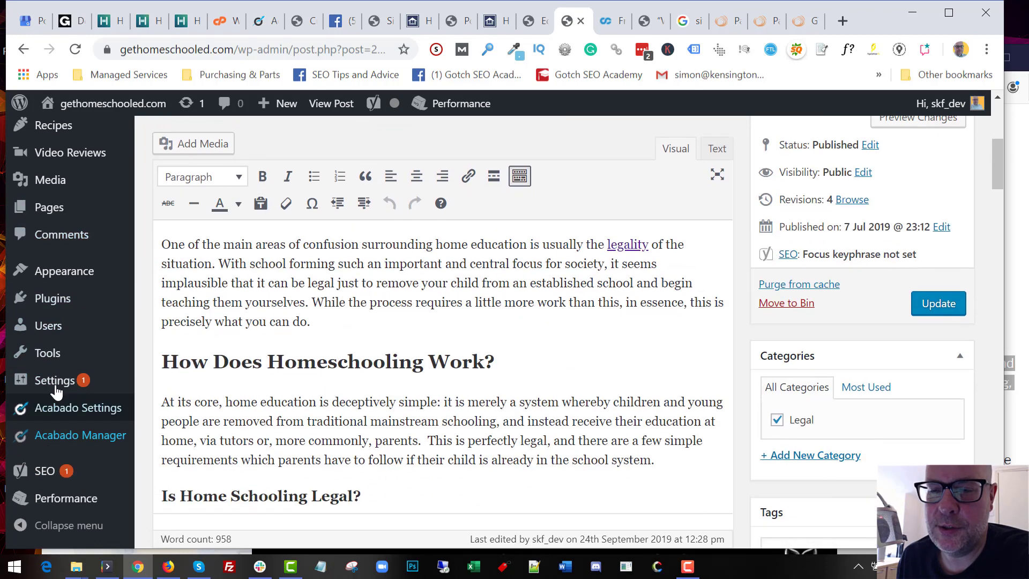
pyautogui.moveTo(50, 392)
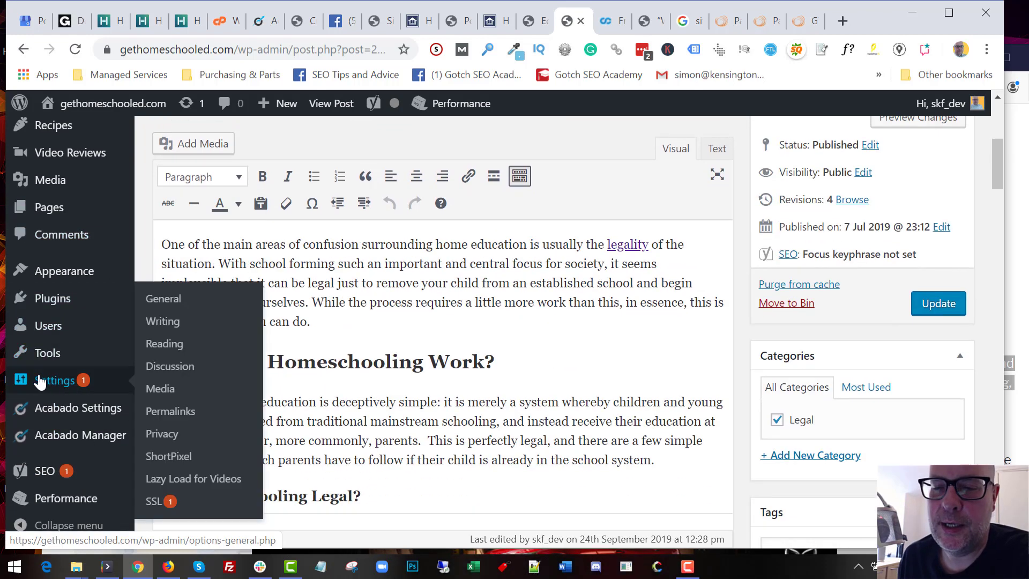
pyautogui.click(170, 414)
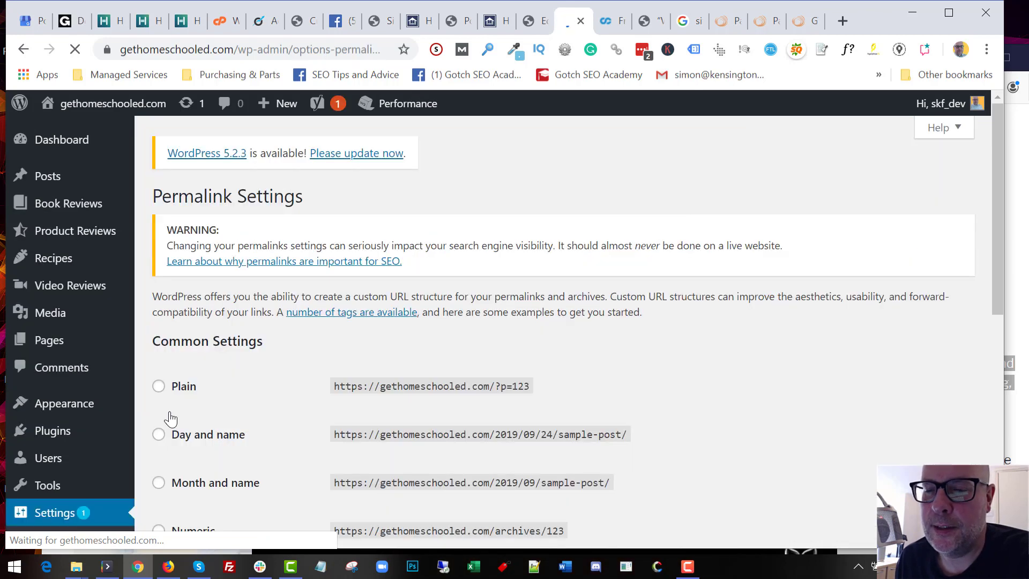
# Review the common permalink structures, especially Post name, along with the custom structure tags and the optional category and tag bases
pyautogui.scroll(-3, 277, 390)
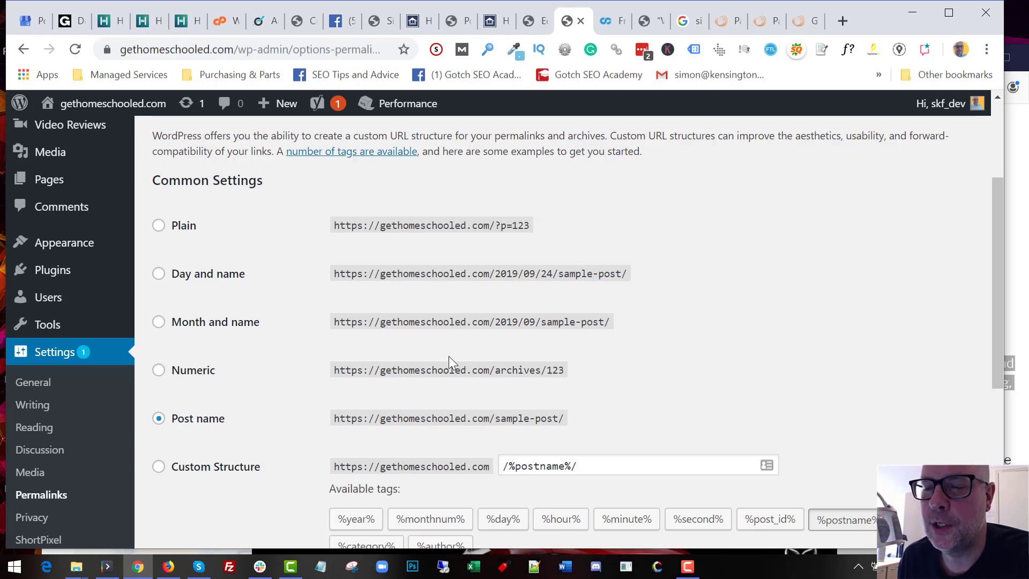
pyautogui.scroll(-3, 363, 398)
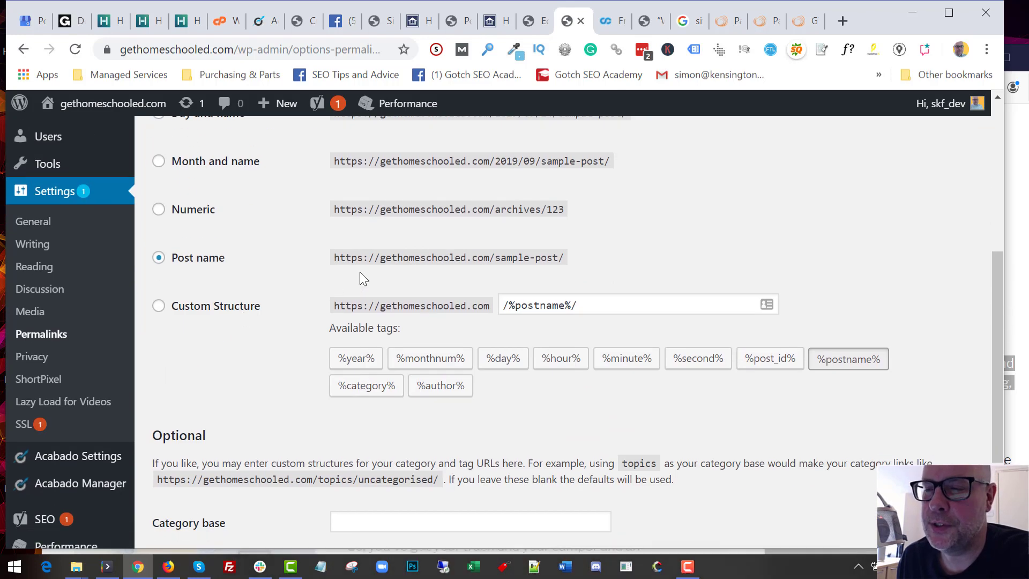
pyautogui.scroll(2, 361, 276)
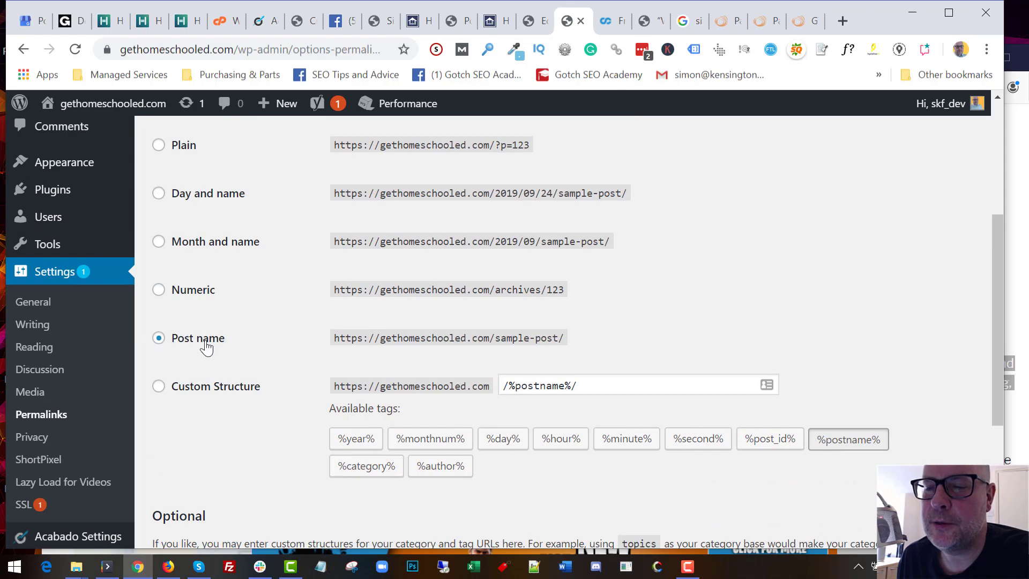
pyautogui.scroll(-4, 298, 323)
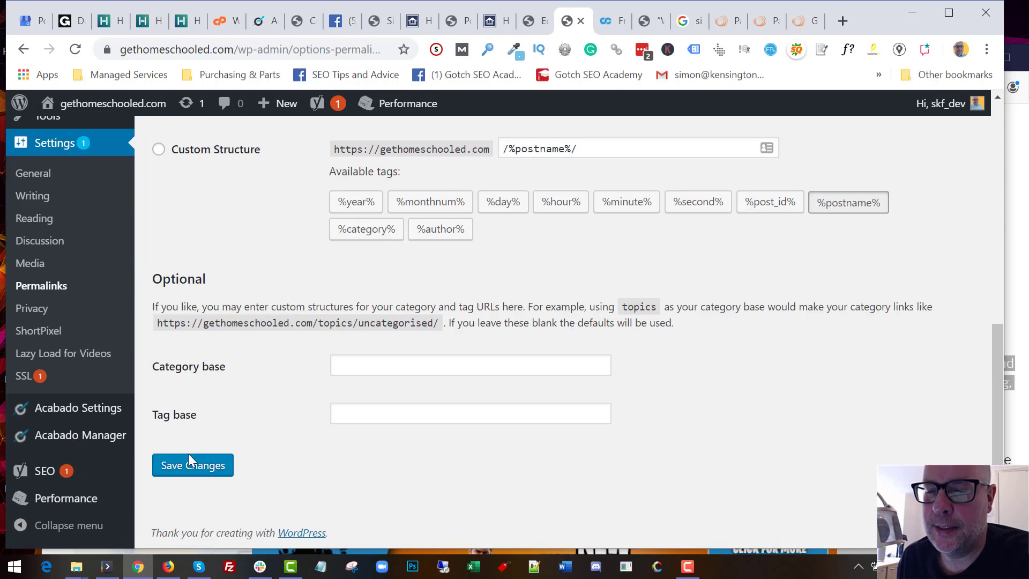
pyautogui.scroll(4, 290, 300)
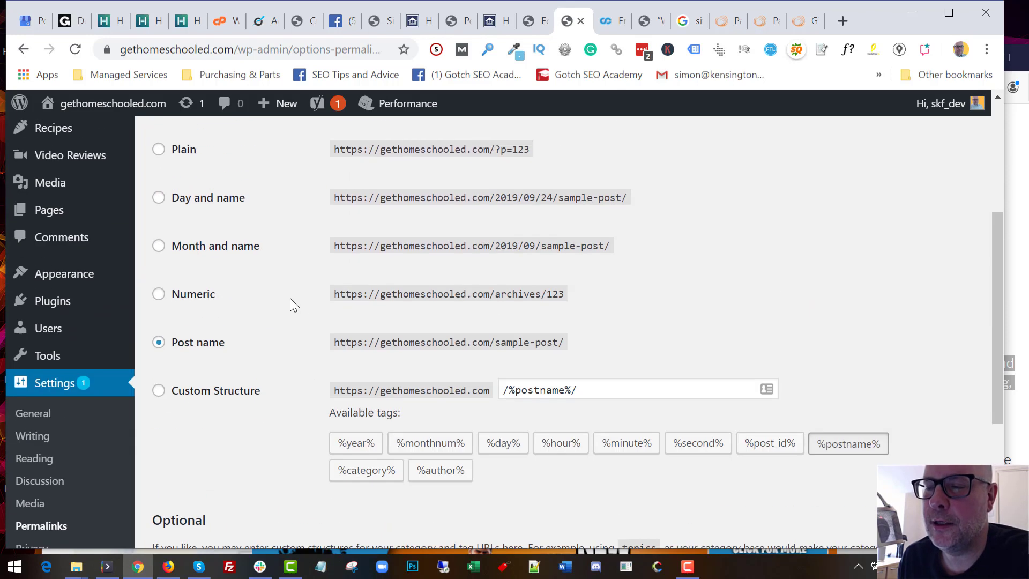